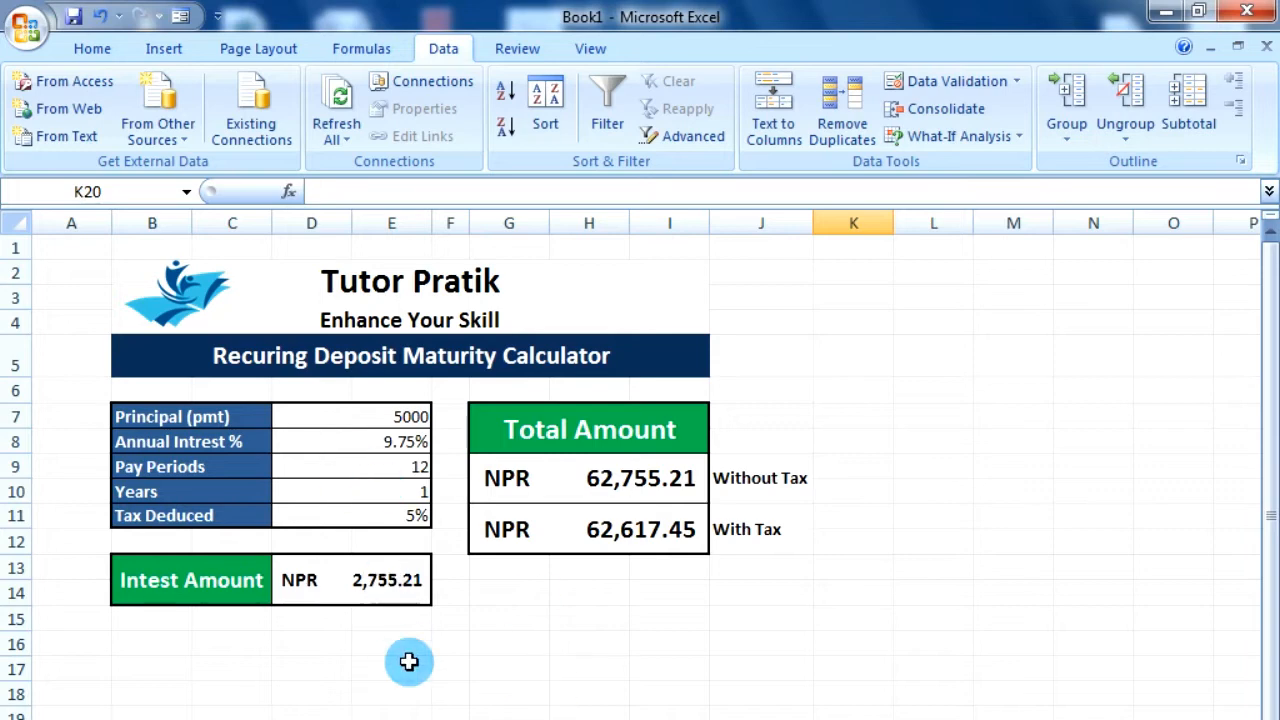
Examine the principal, annual interest and years entries in the deposit calculator's input table.
click(437, 703)
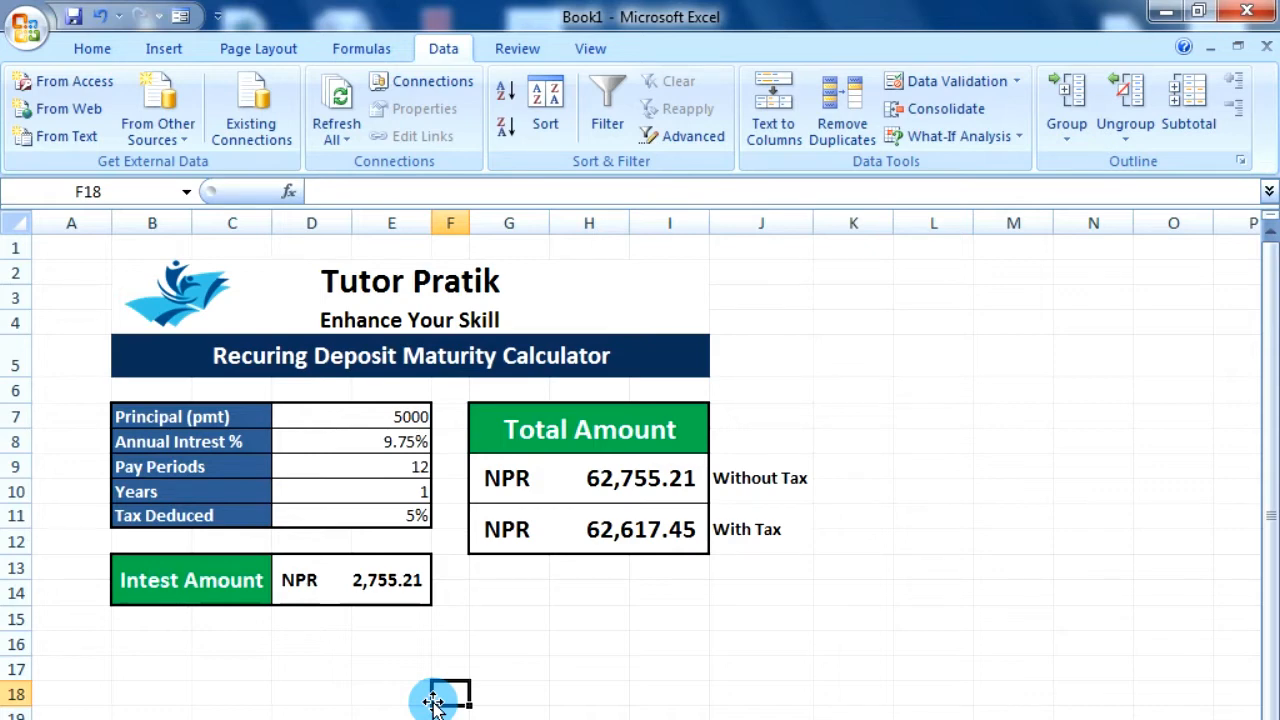
click(380, 719)
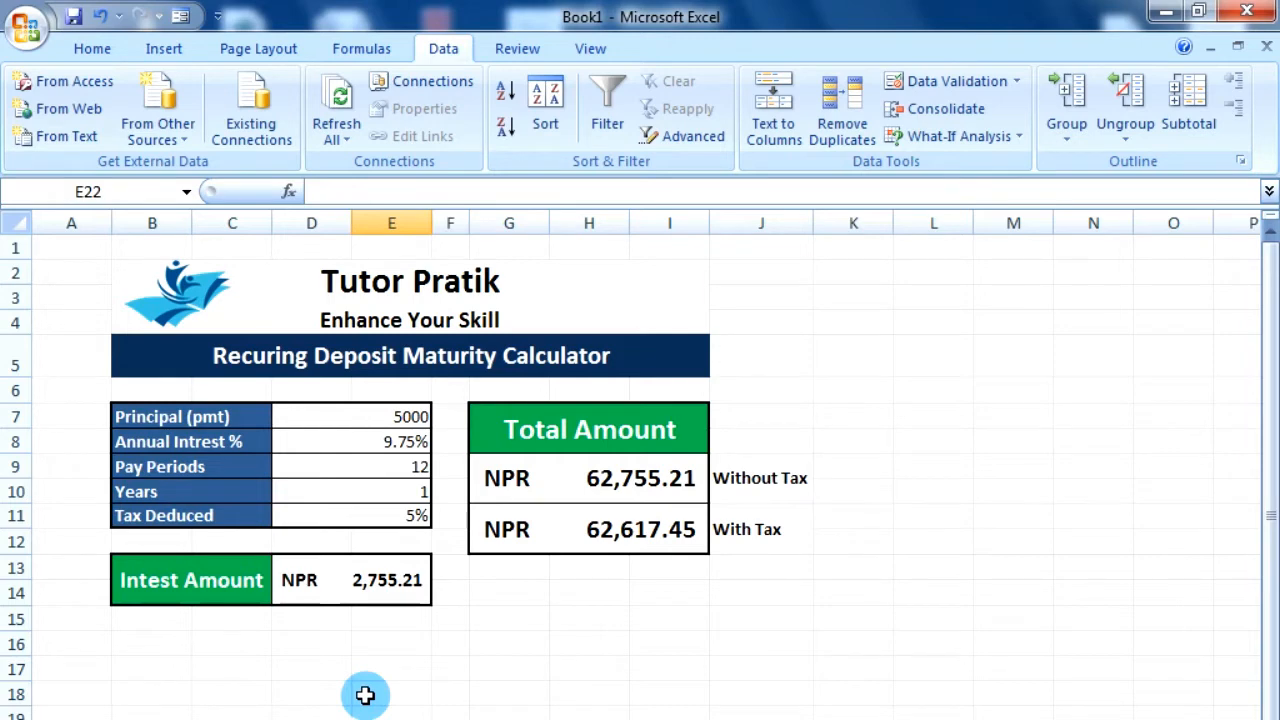
click(392, 441)
click(392, 441)
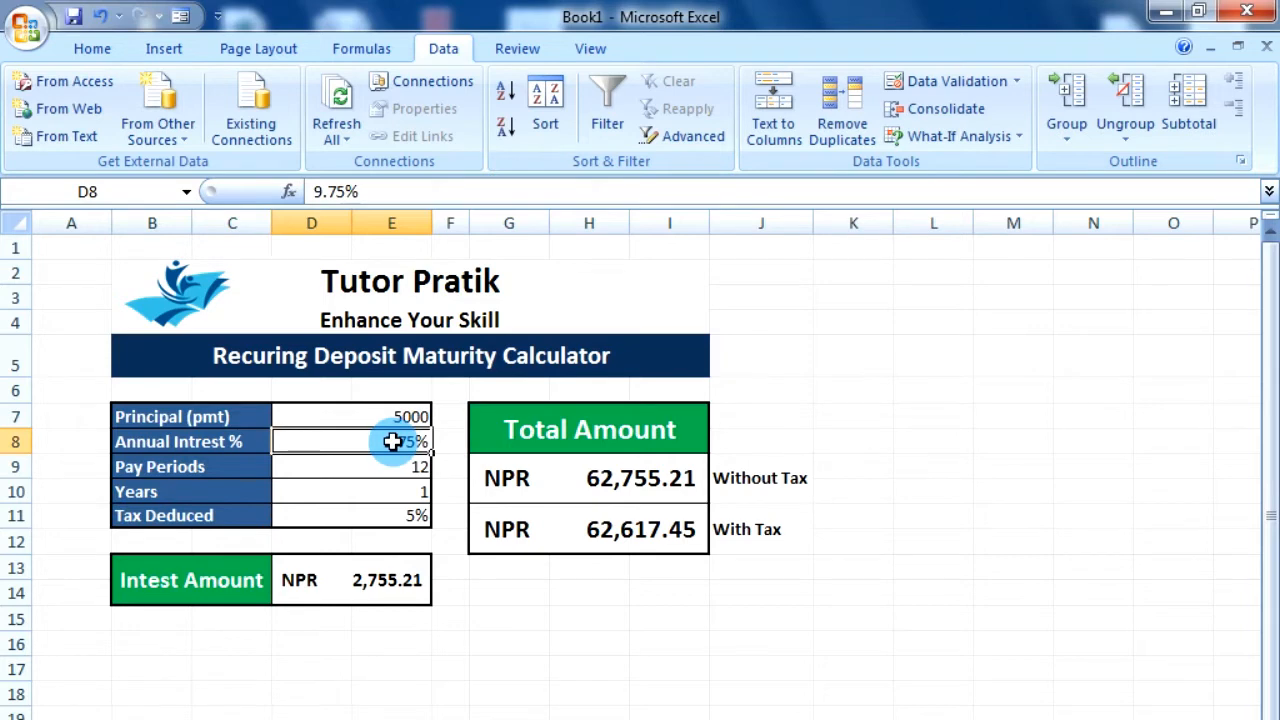
click(391, 496)
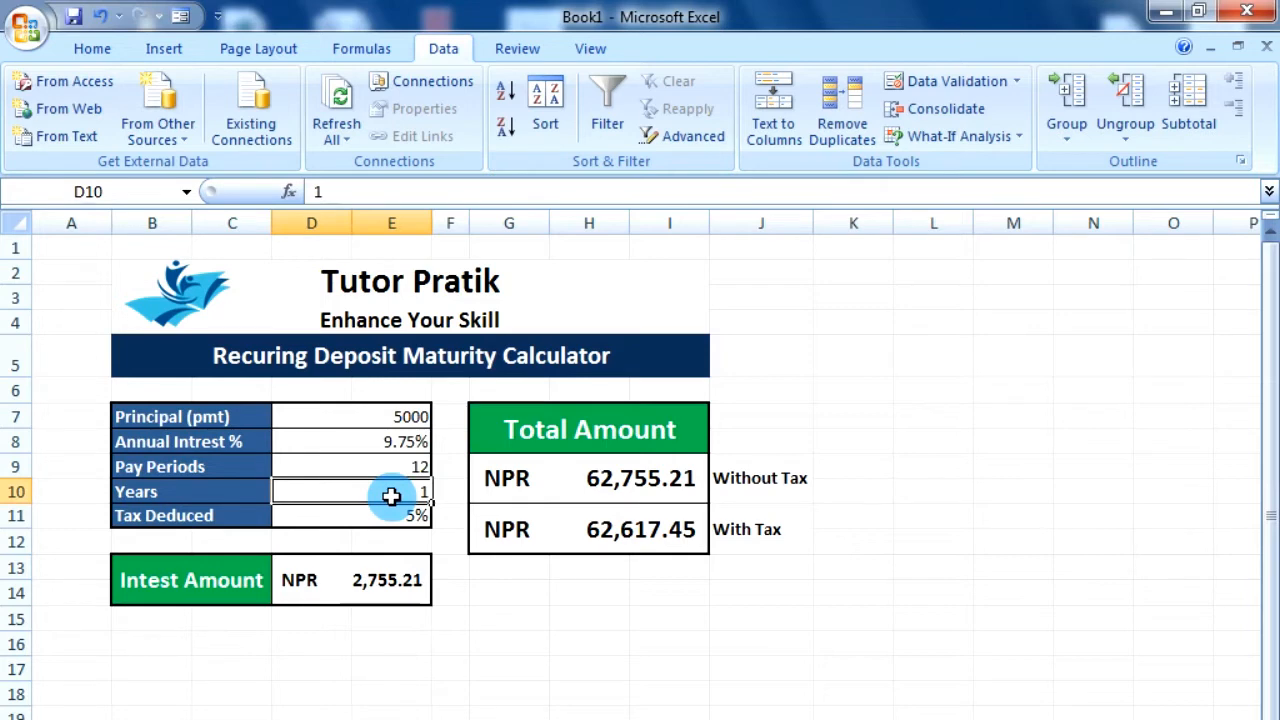
click(467, 670)
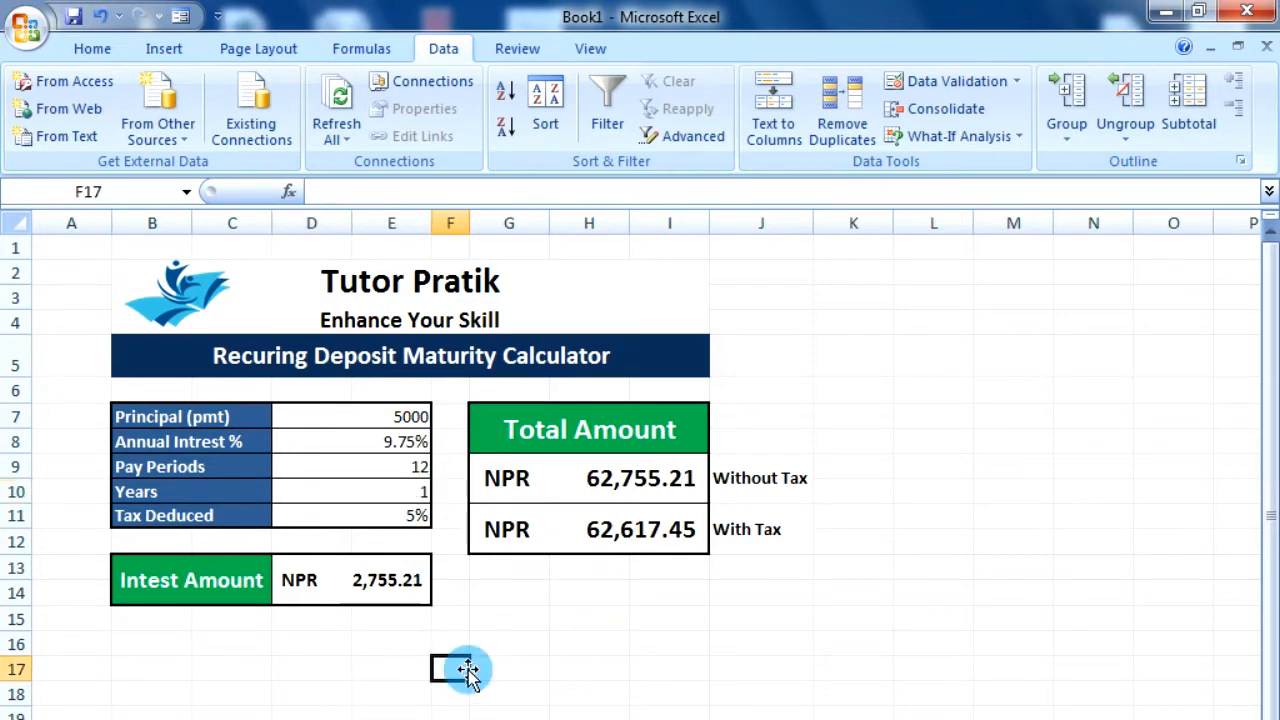
click(525, 705)
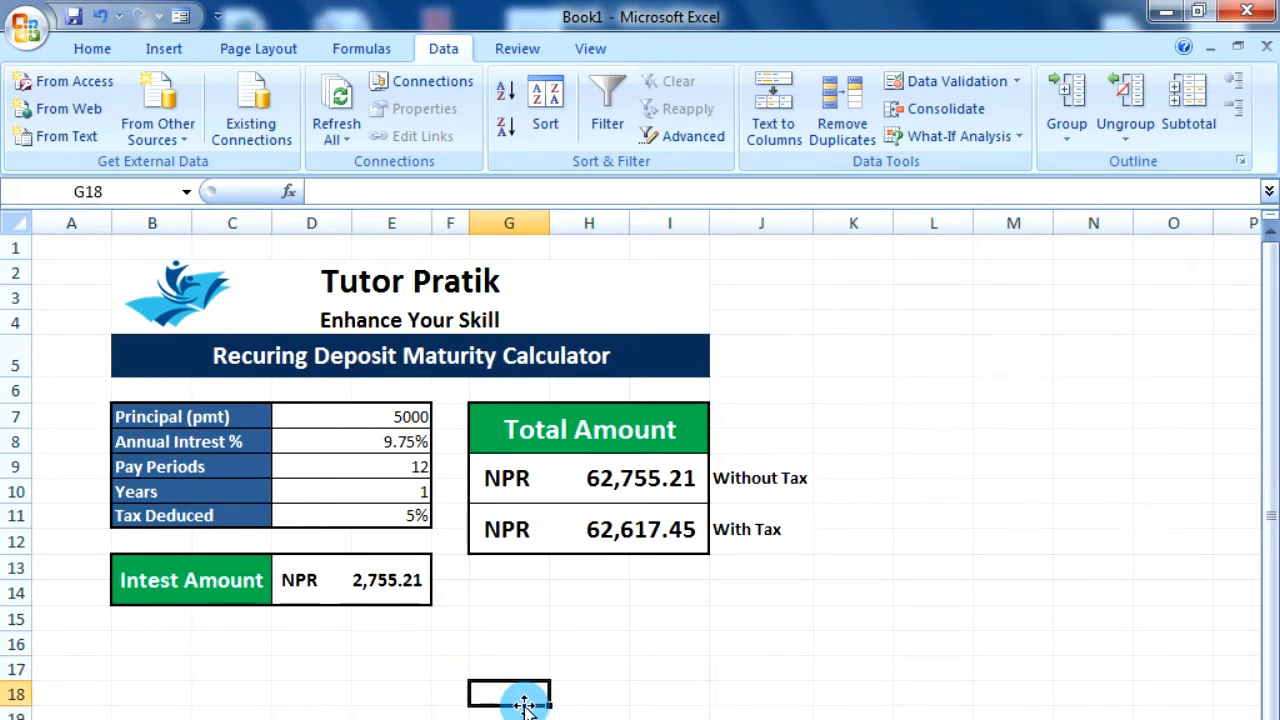
click(381, 417)
click(394, 441)
click(396, 417)
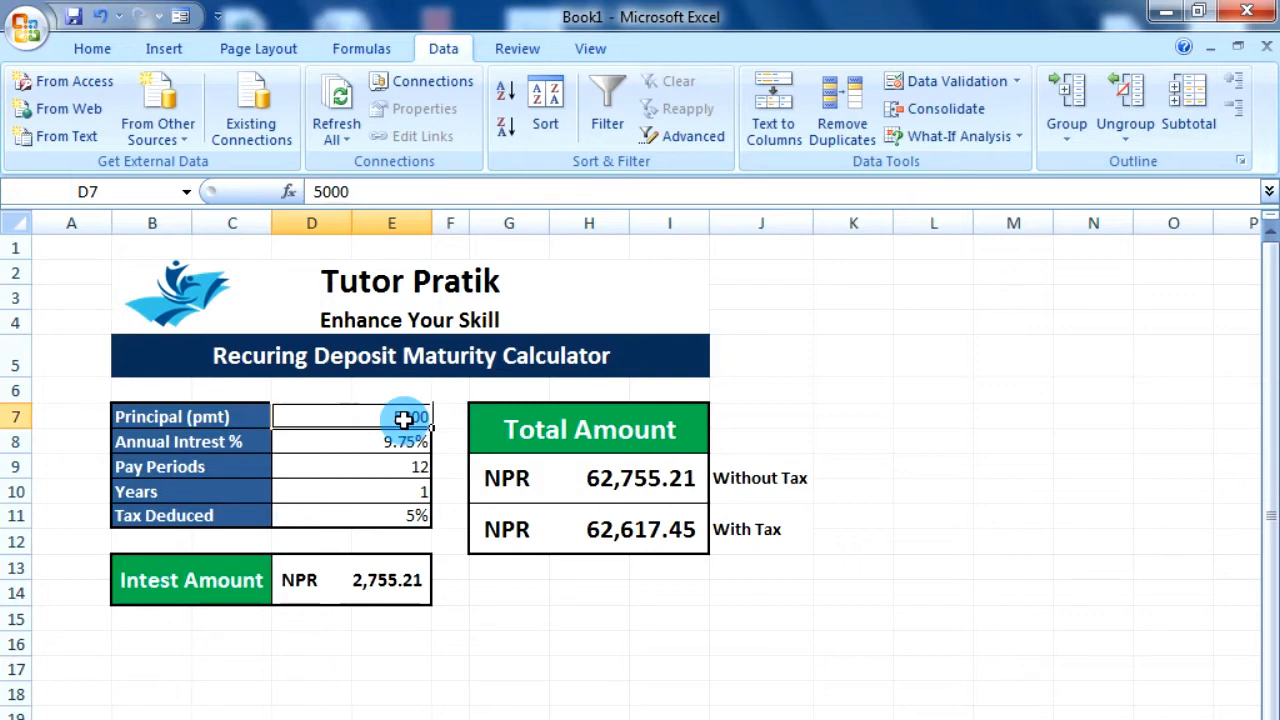
click(497, 617)
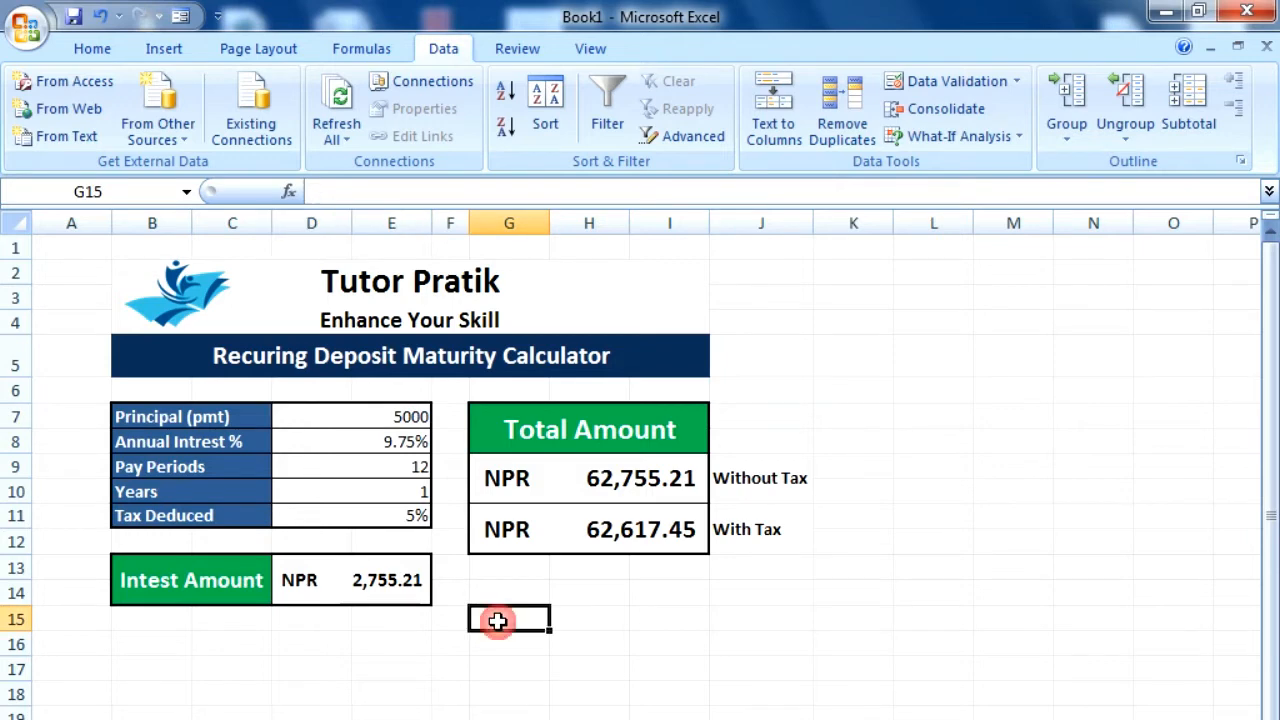
click(383, 417)
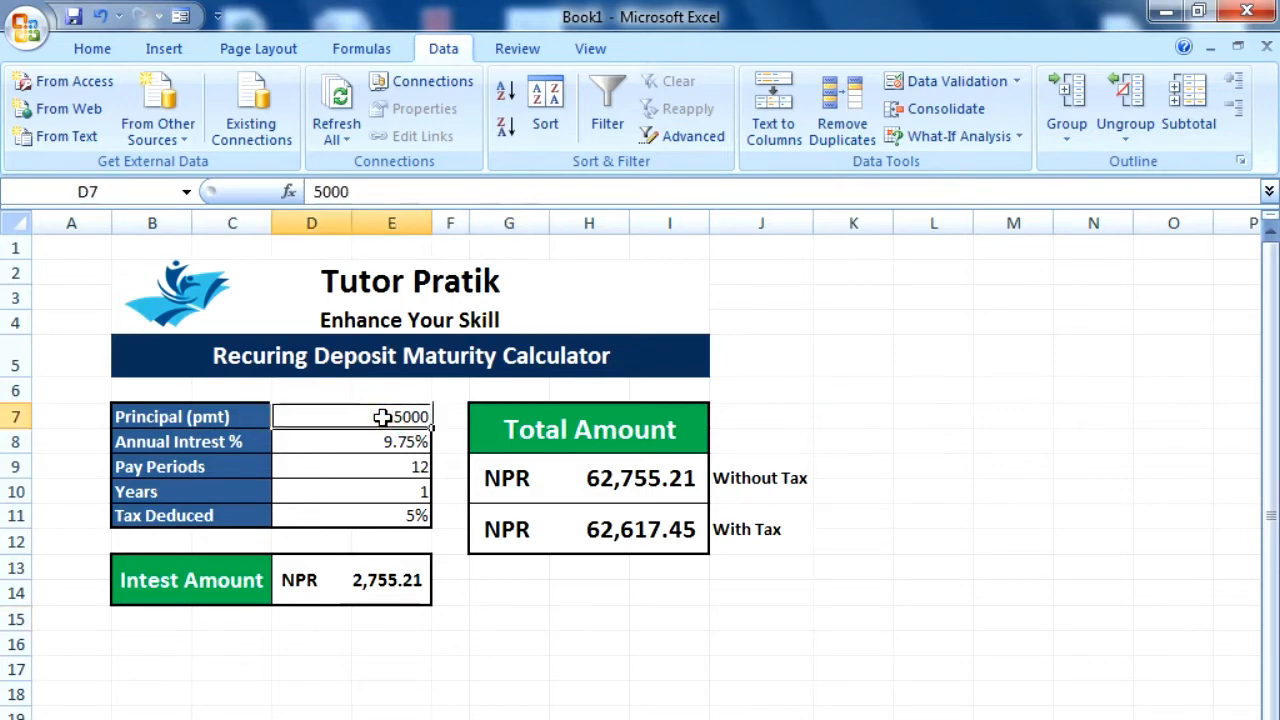
click(539, 695)
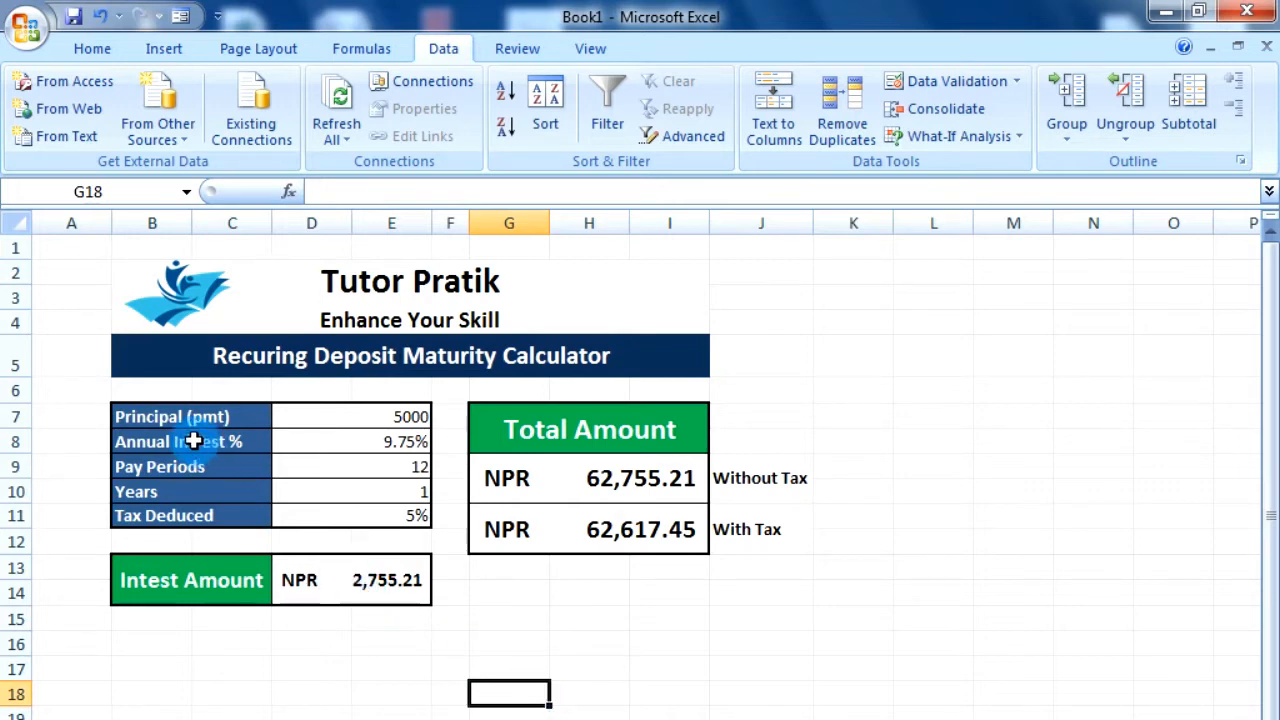
Try a principal payment of 100 in D7 and restore it to 5000.
click(372, 421)
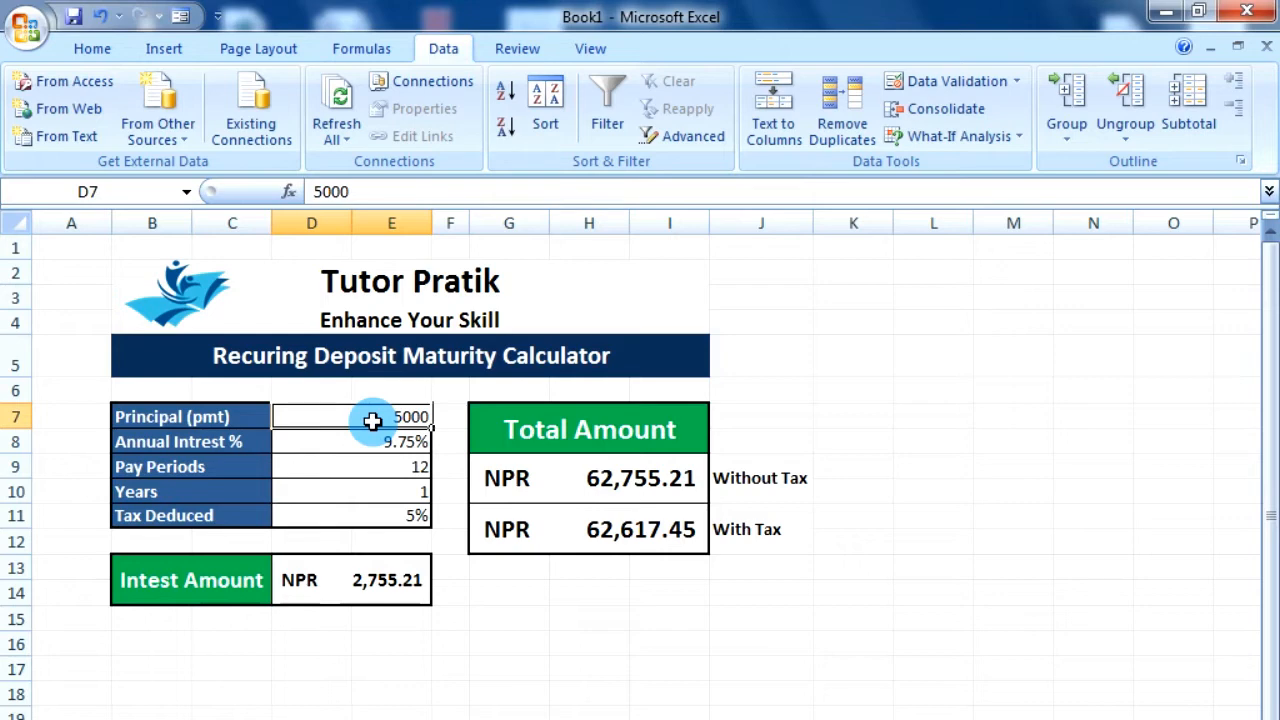
text(100)
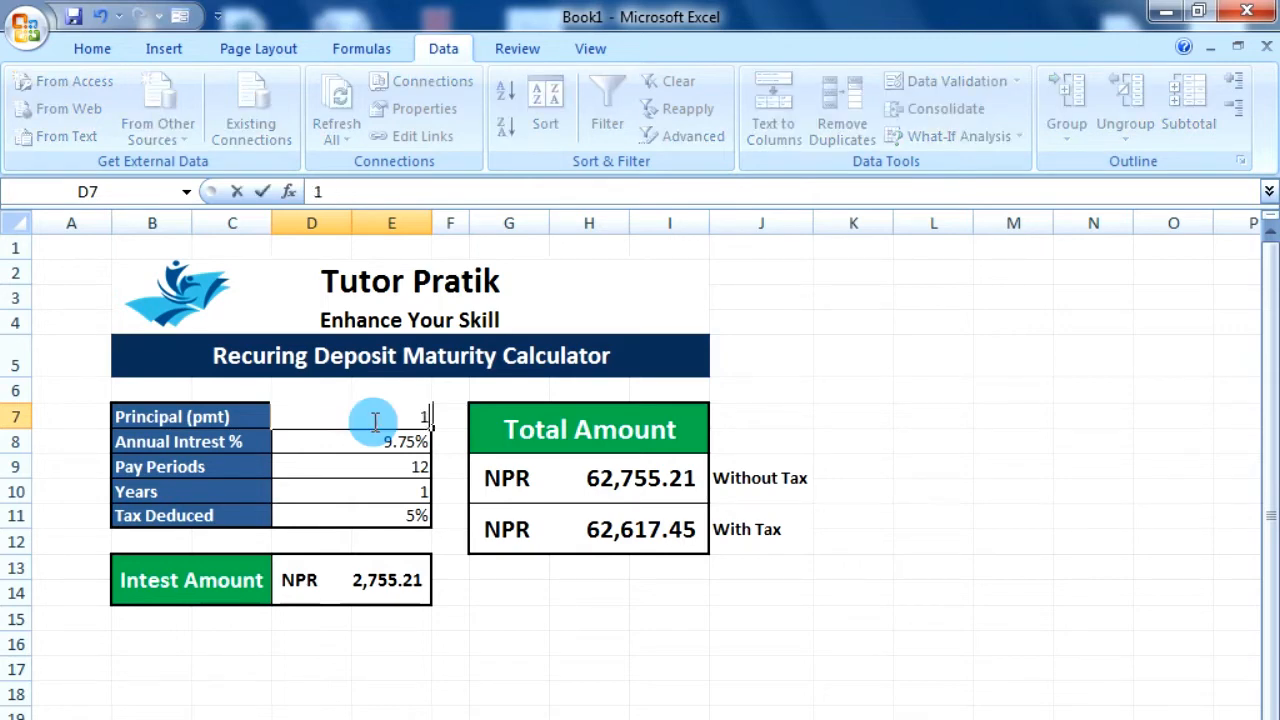
click(536, 638)
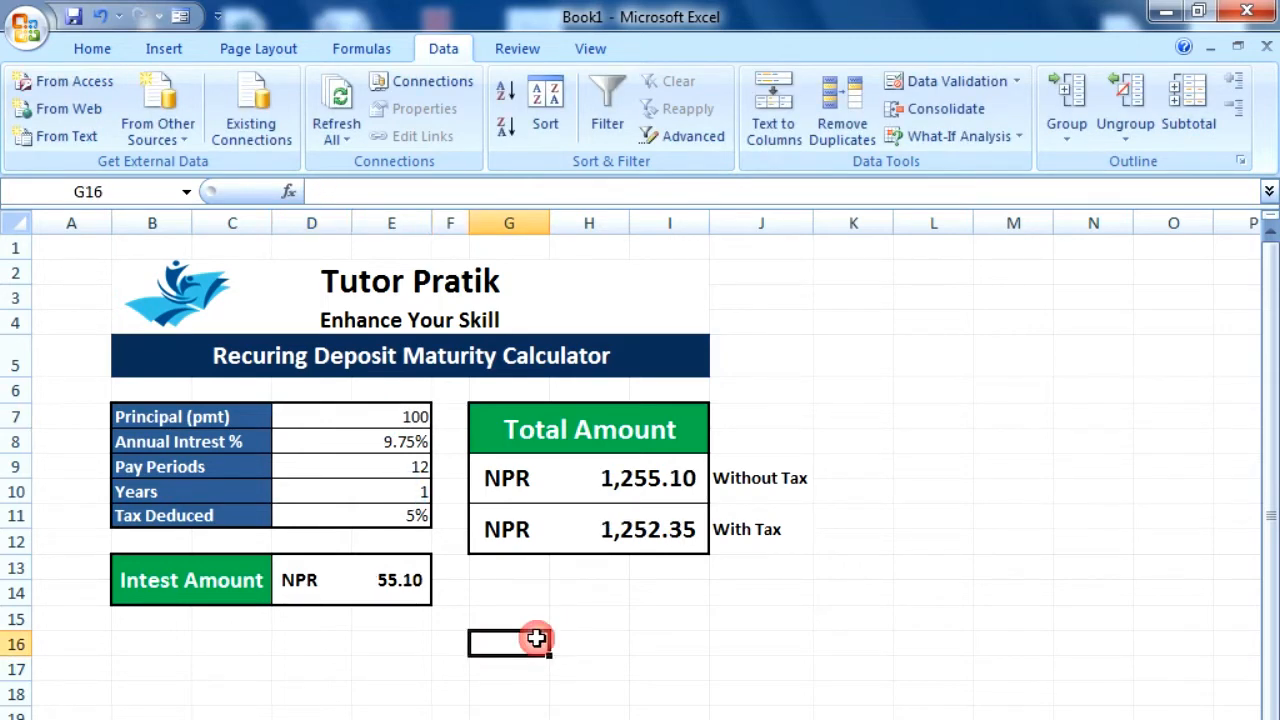
click(412, 416)
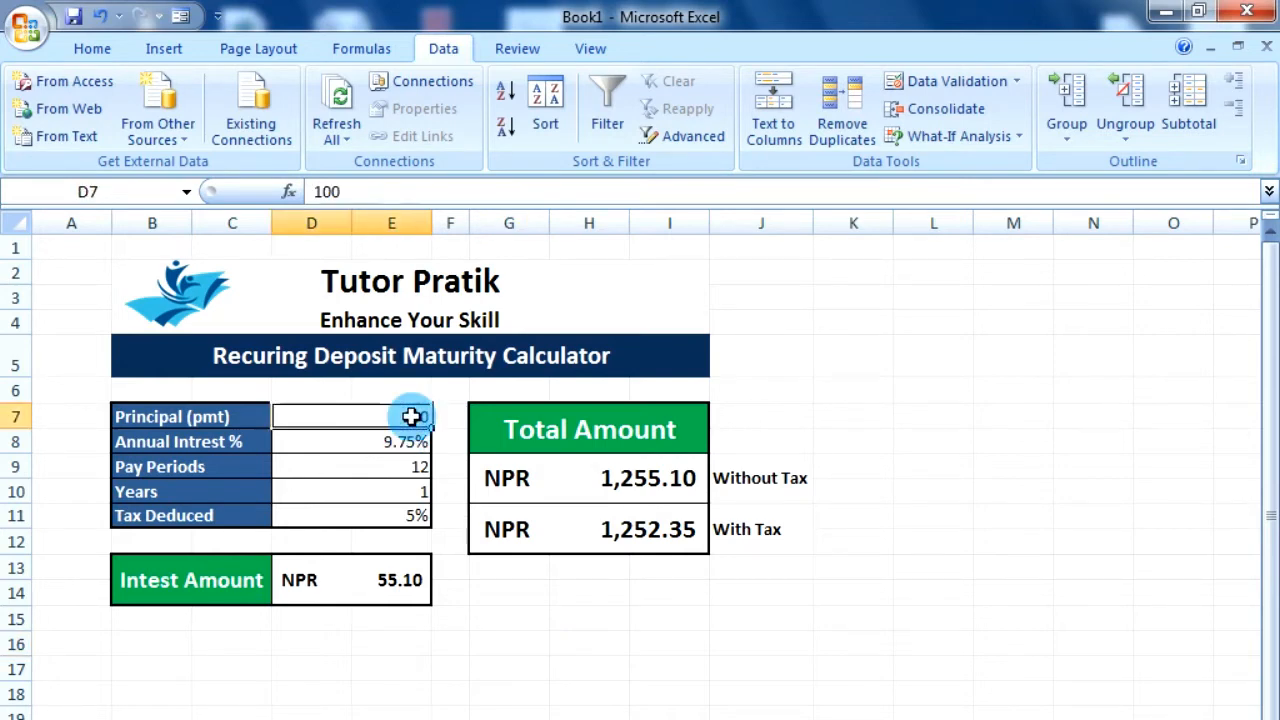
text(5000)
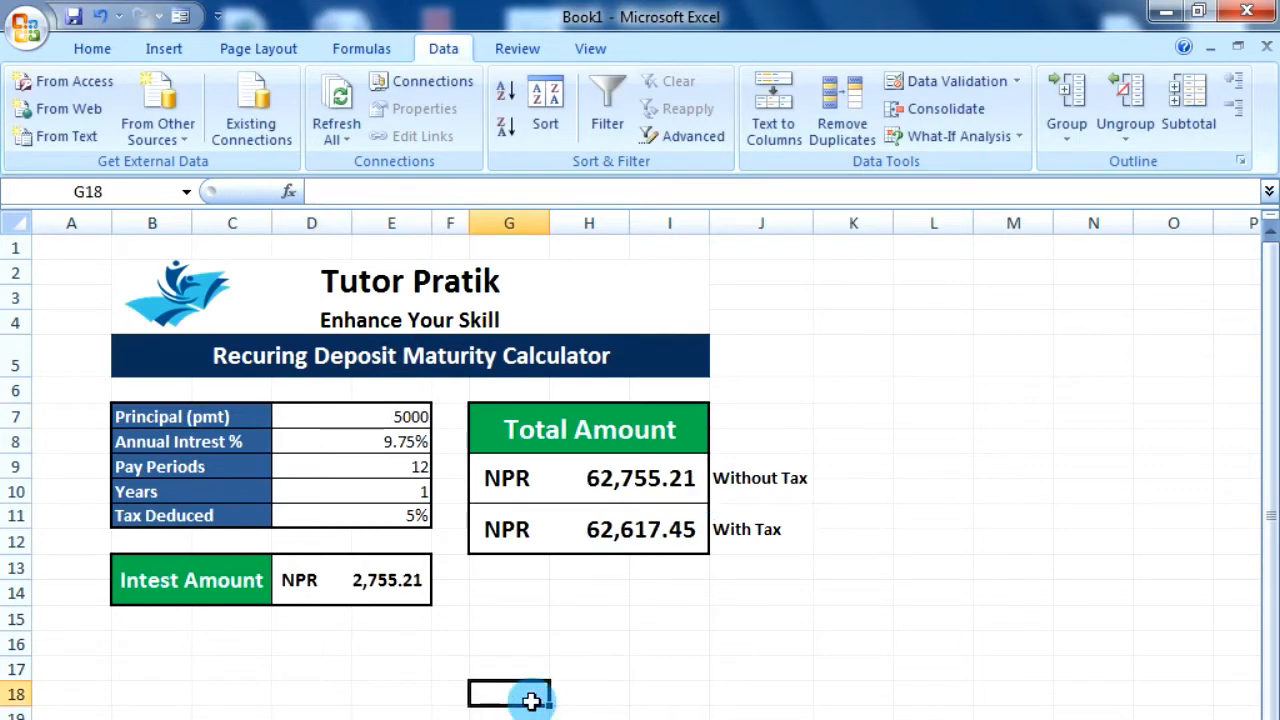
Examine the annual interest, pay periods and years entries in cells D8 to D10.
click(383, 441)
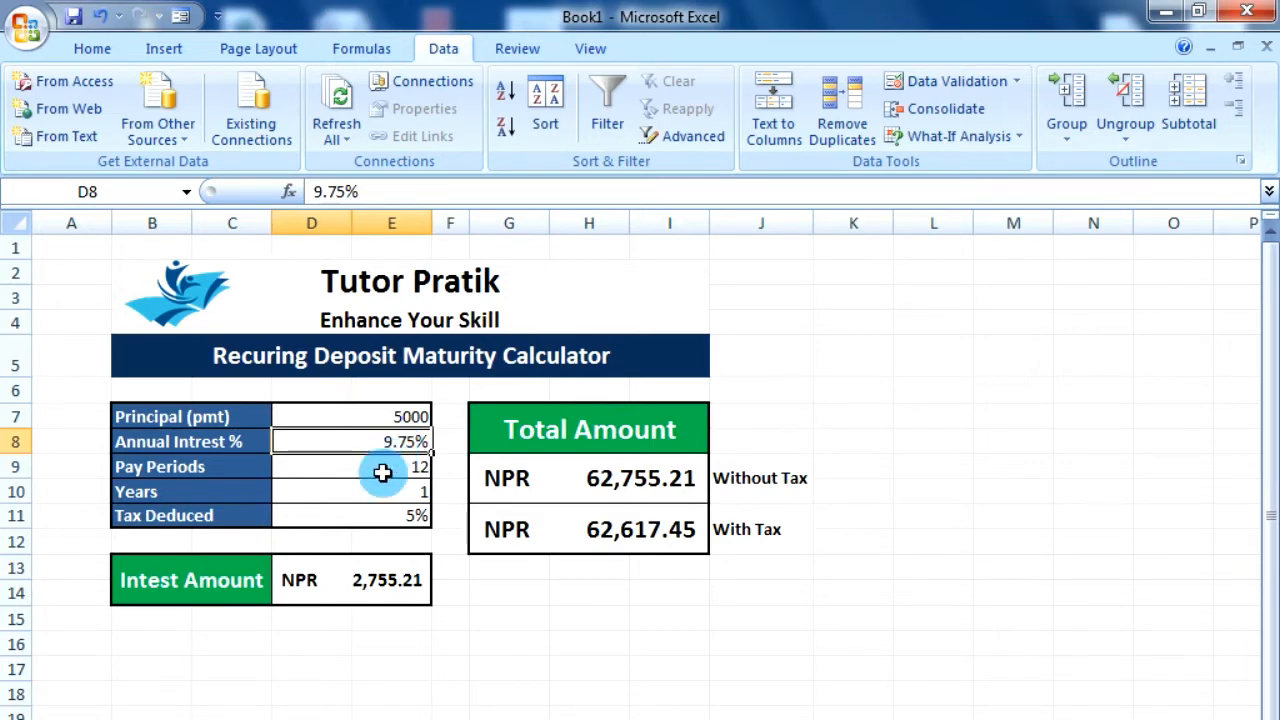
click(382, 462)
click(388, 441)
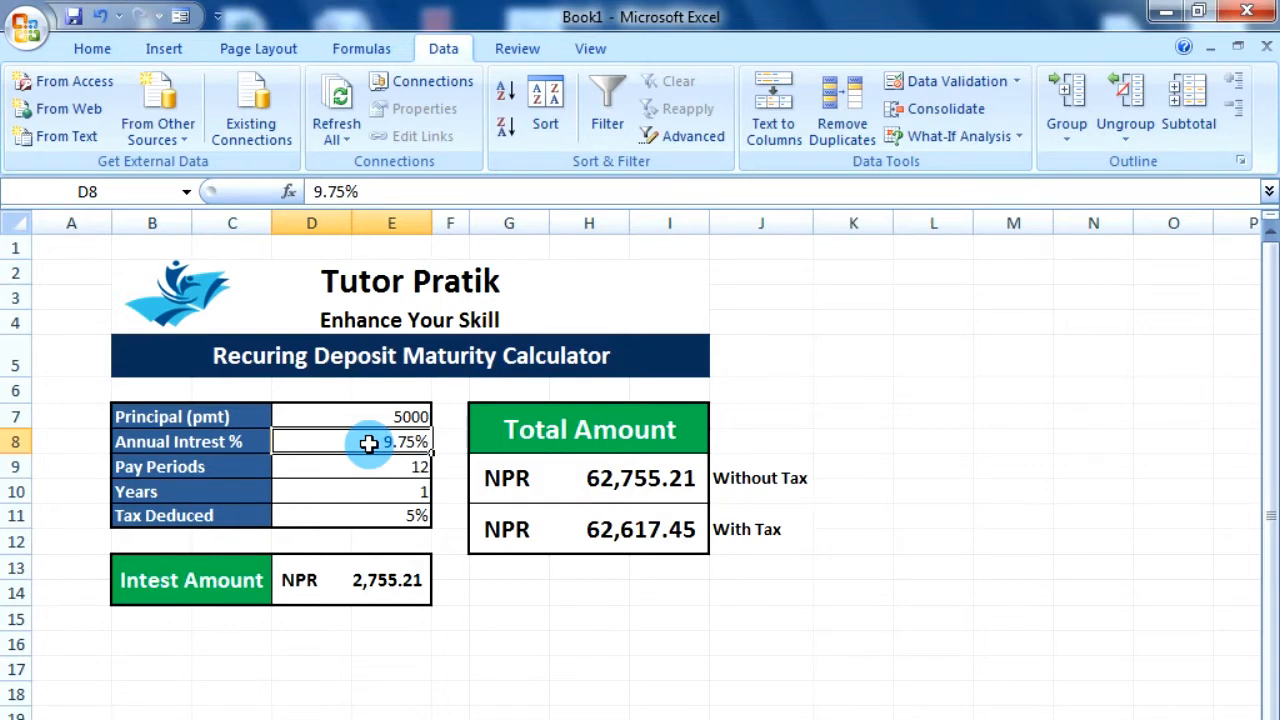
click(386, 467)
click(381, 443)
click(381, 443)
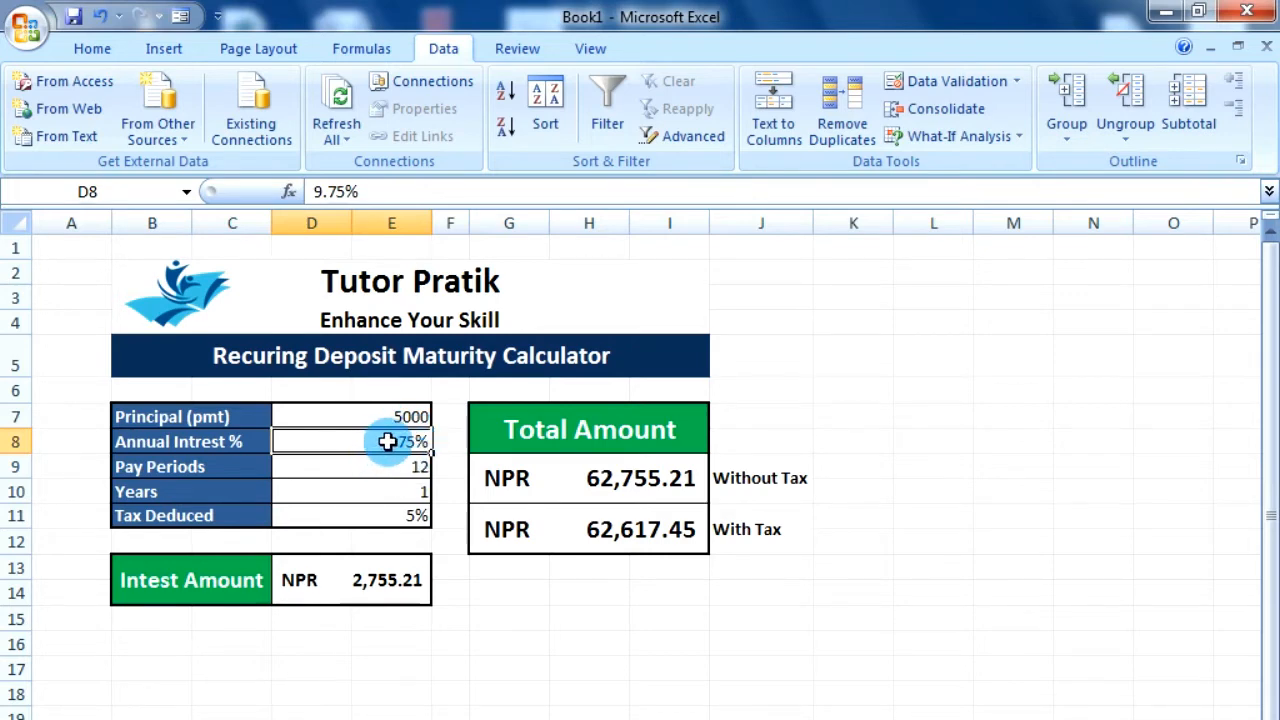
click(391, 466)
click(283, 478)
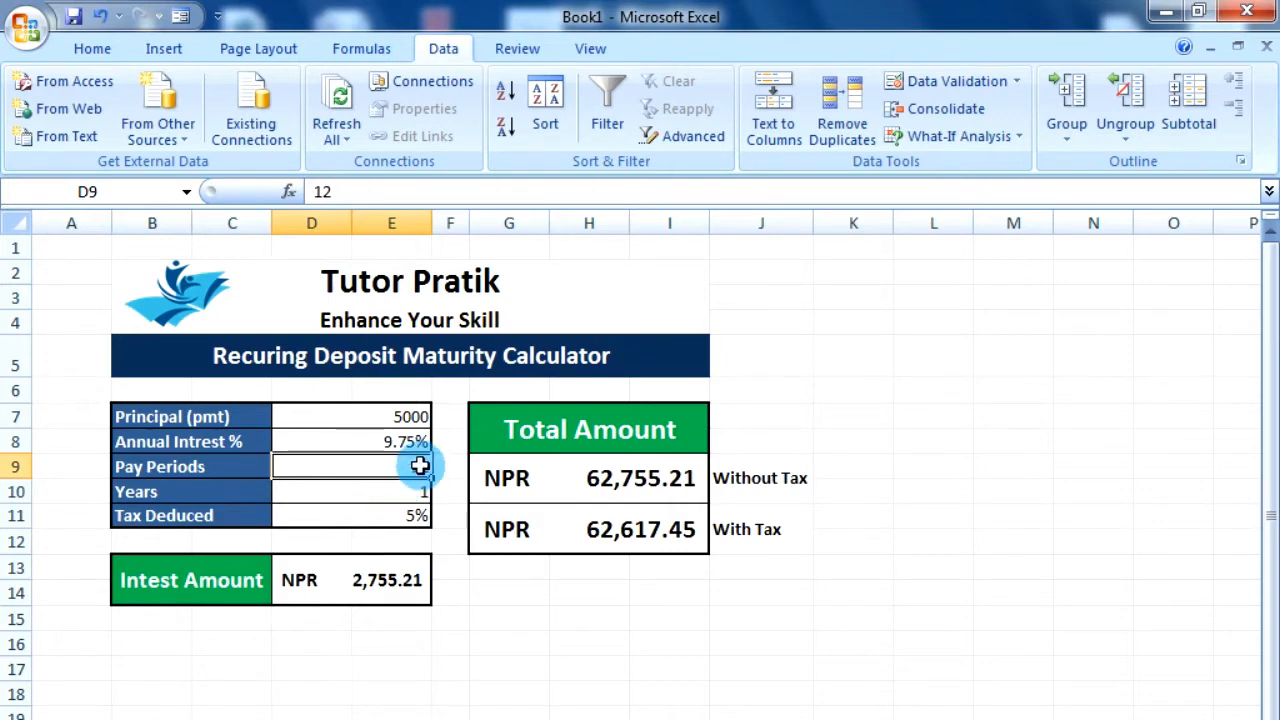
click(385, 488)
click(404, 466)
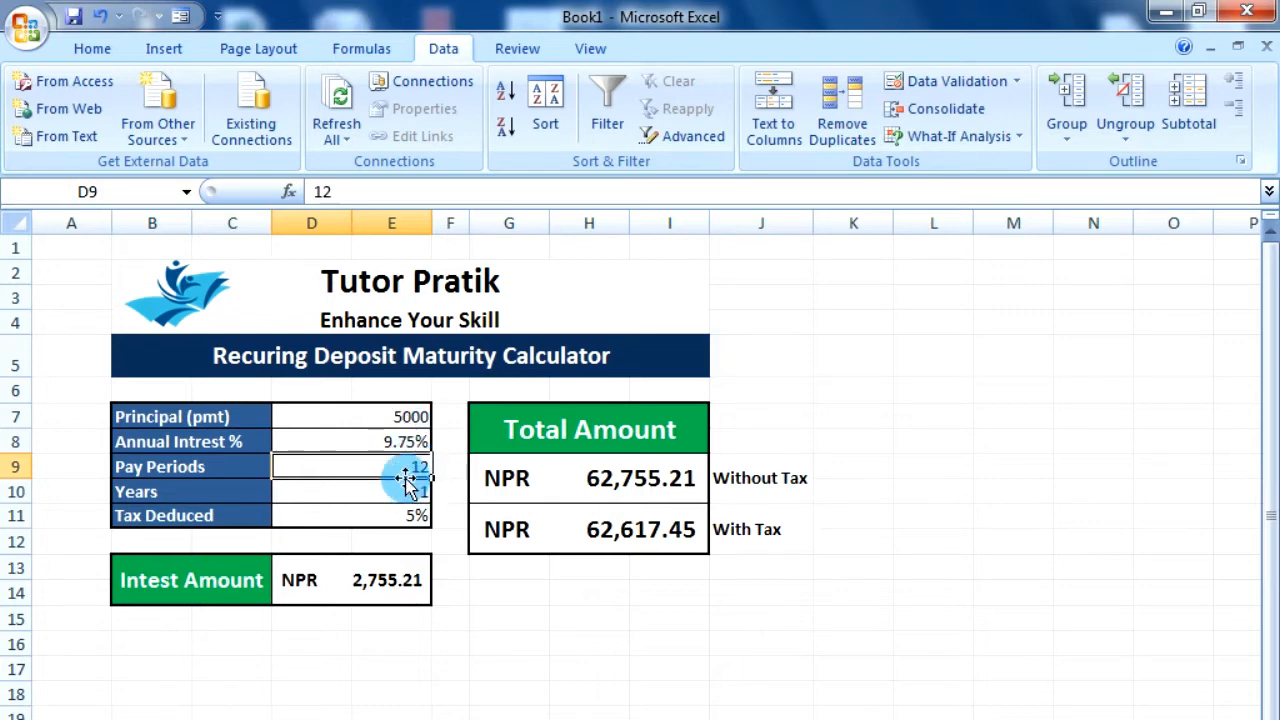
click(402, 492)
click(410, 465)
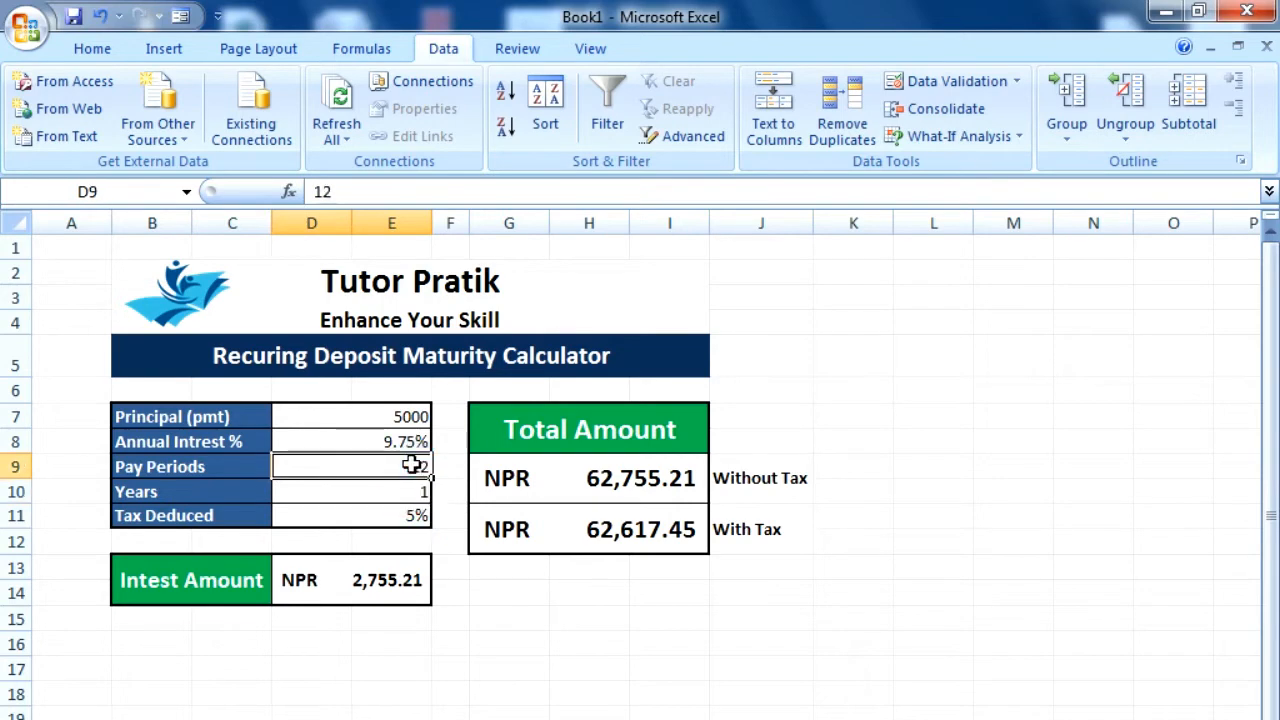
Set the principal payment in D7 to 100 and the pay periods in D9 to 365.
click(414, 414)
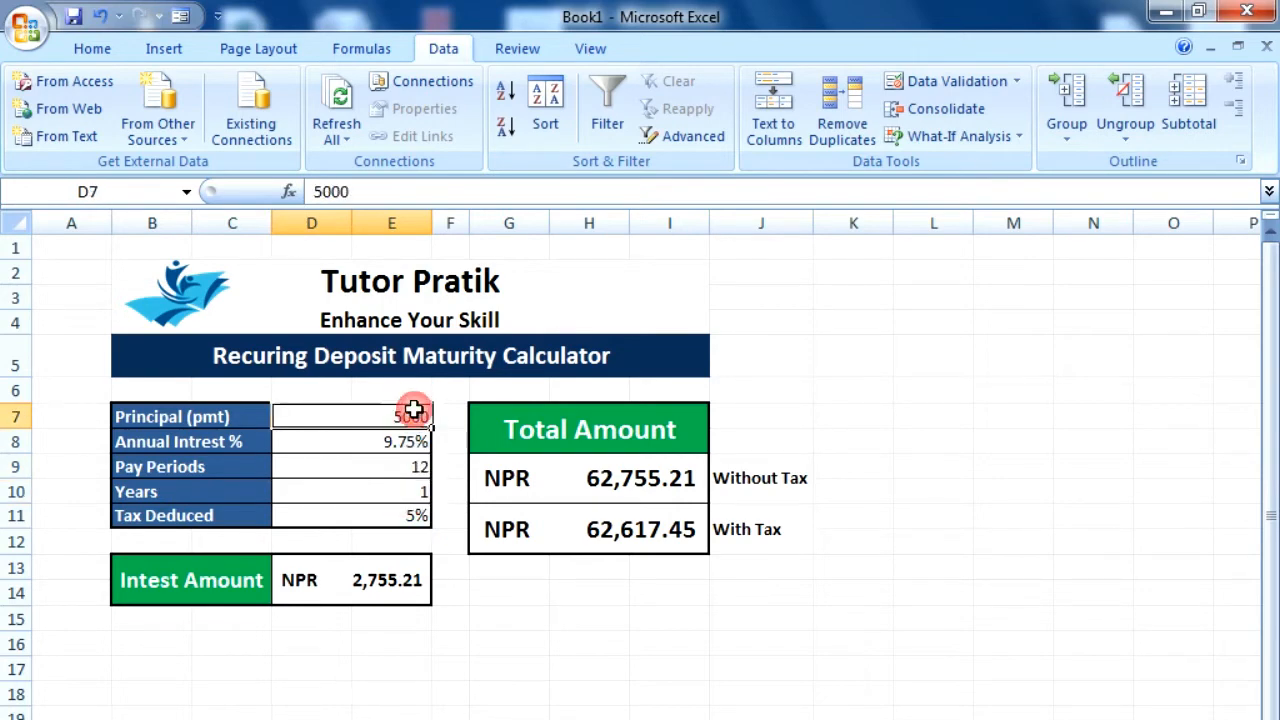
text(100)
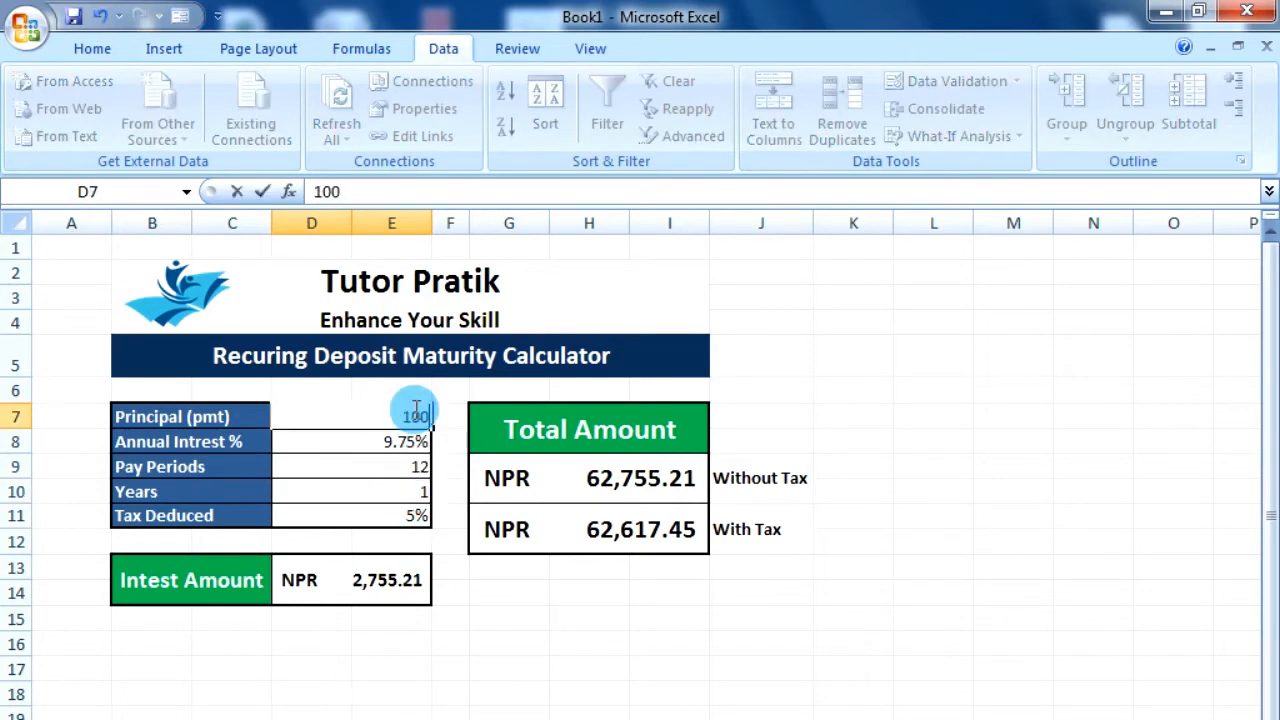
click(418, 466)
text(365)
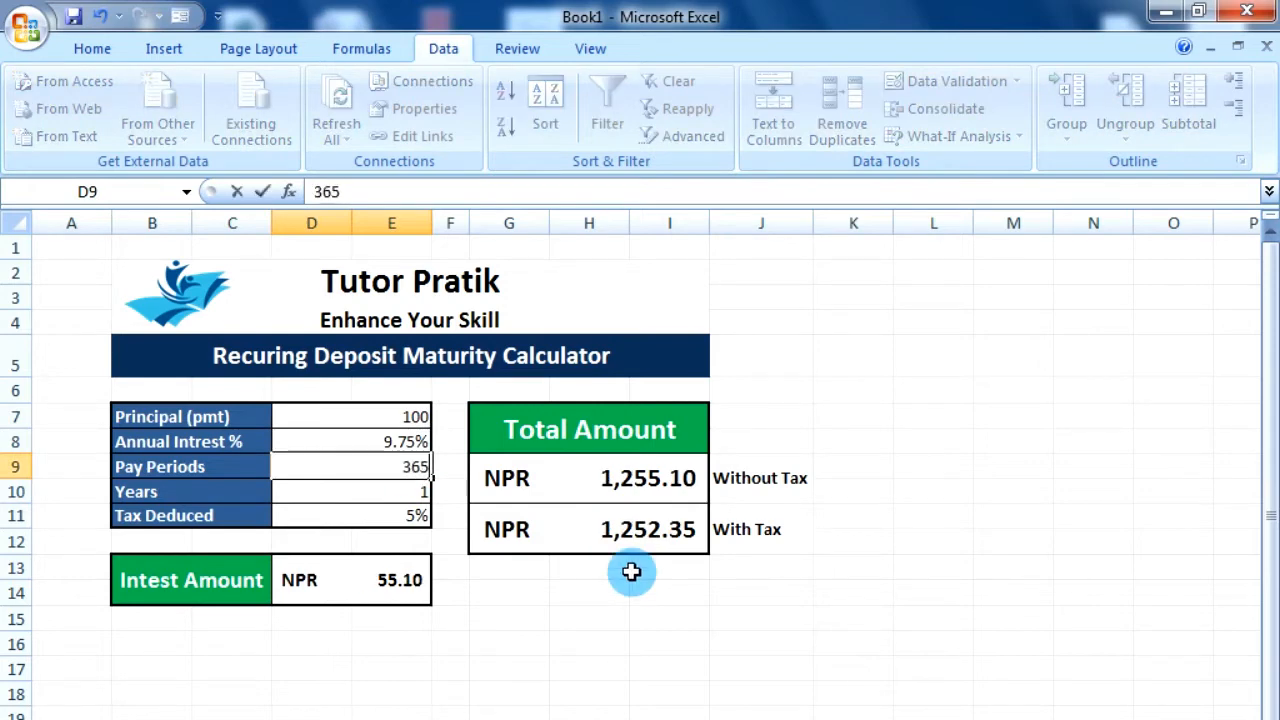
key(Return)
click(560, 666)
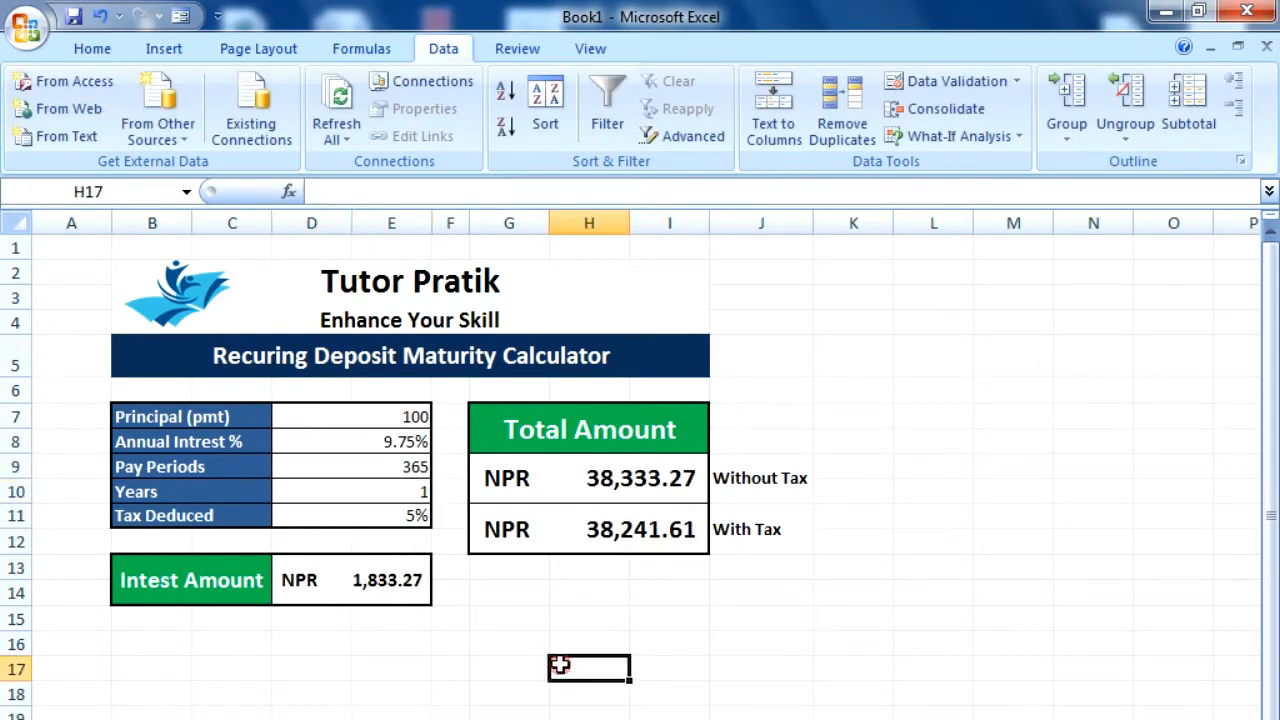
click(412, 474)
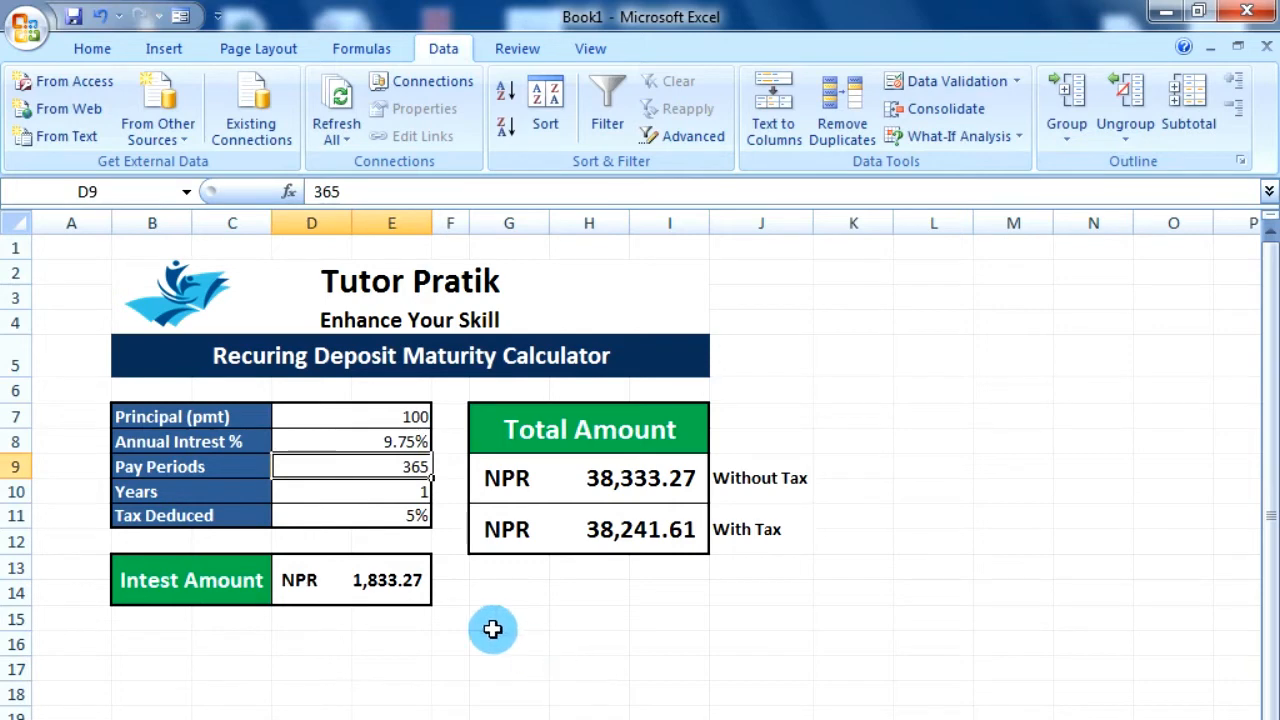
click(401, 495)
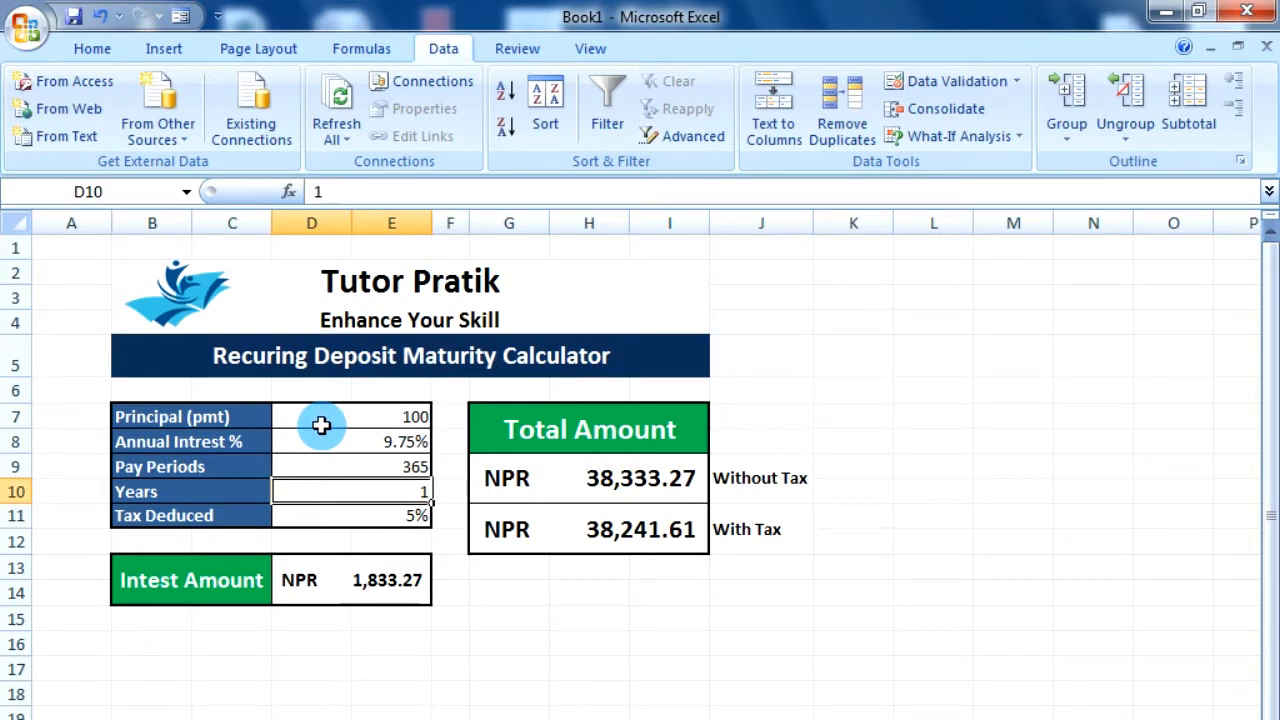
click(508, 646)
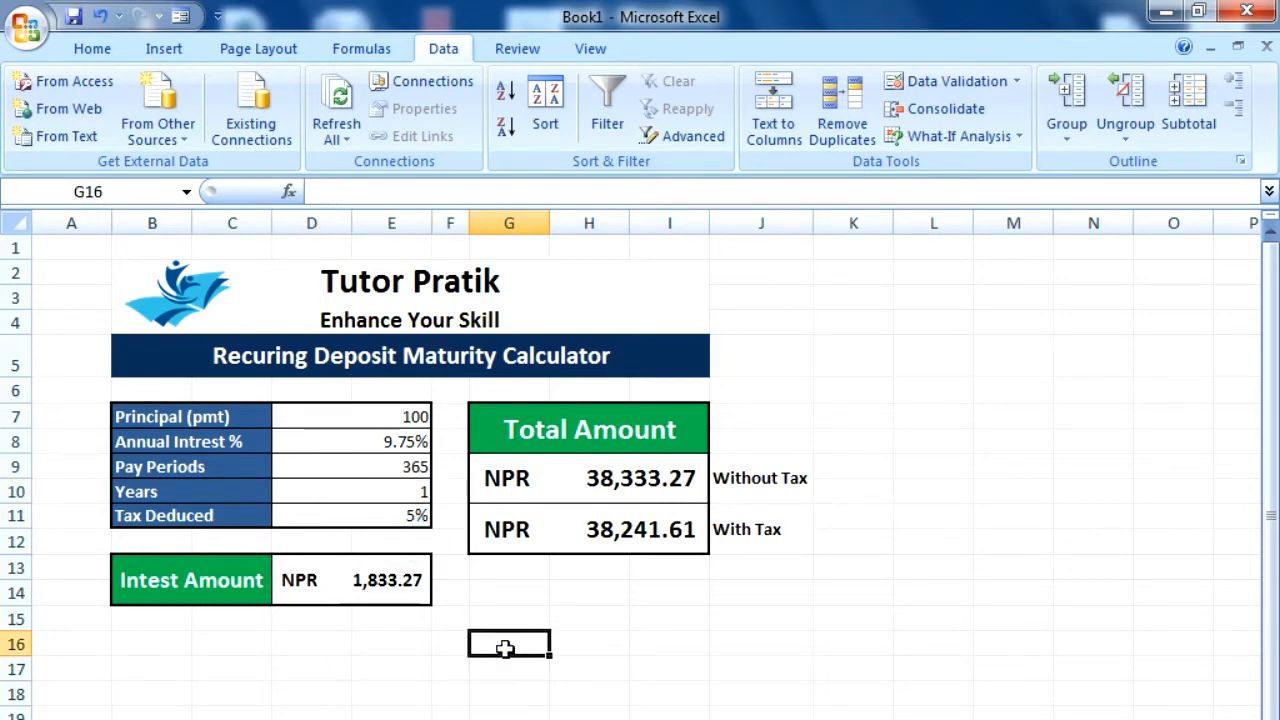
click(395, 498)
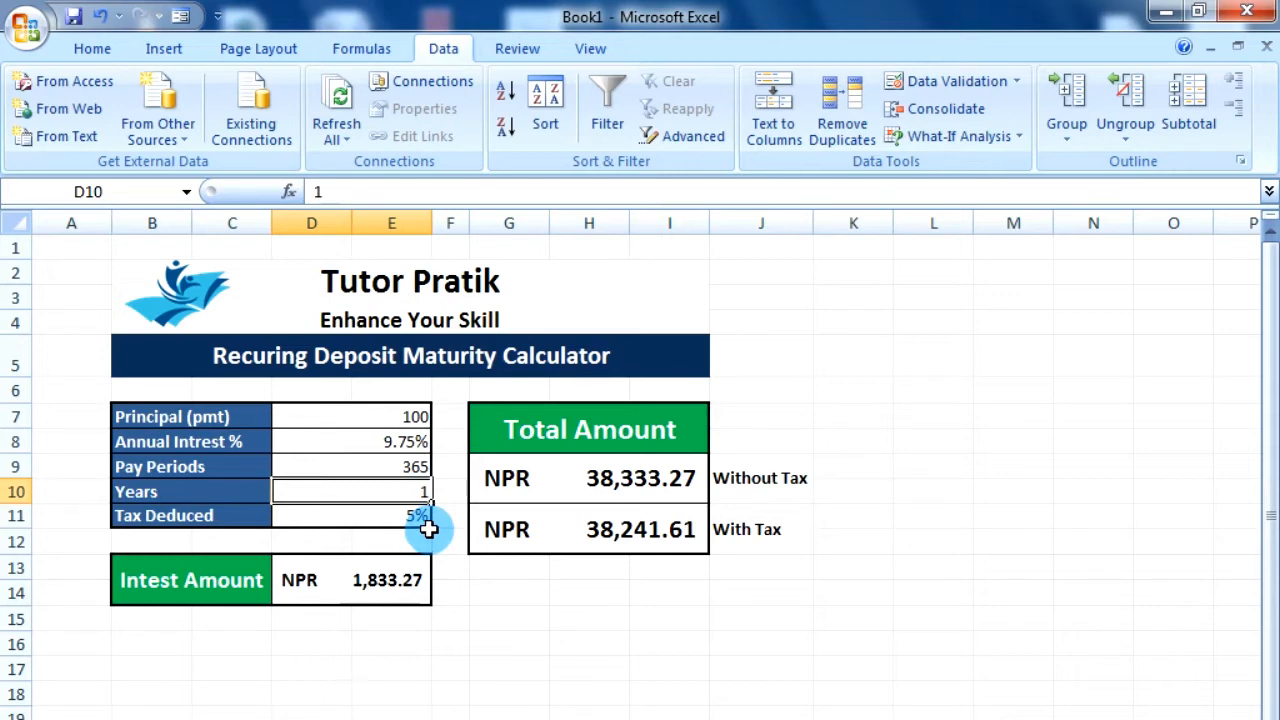
click(479, 608)
Clear the formulas from the interest amount cell D13 and both total amount cells, without tax and with tax.
click(360, 588)
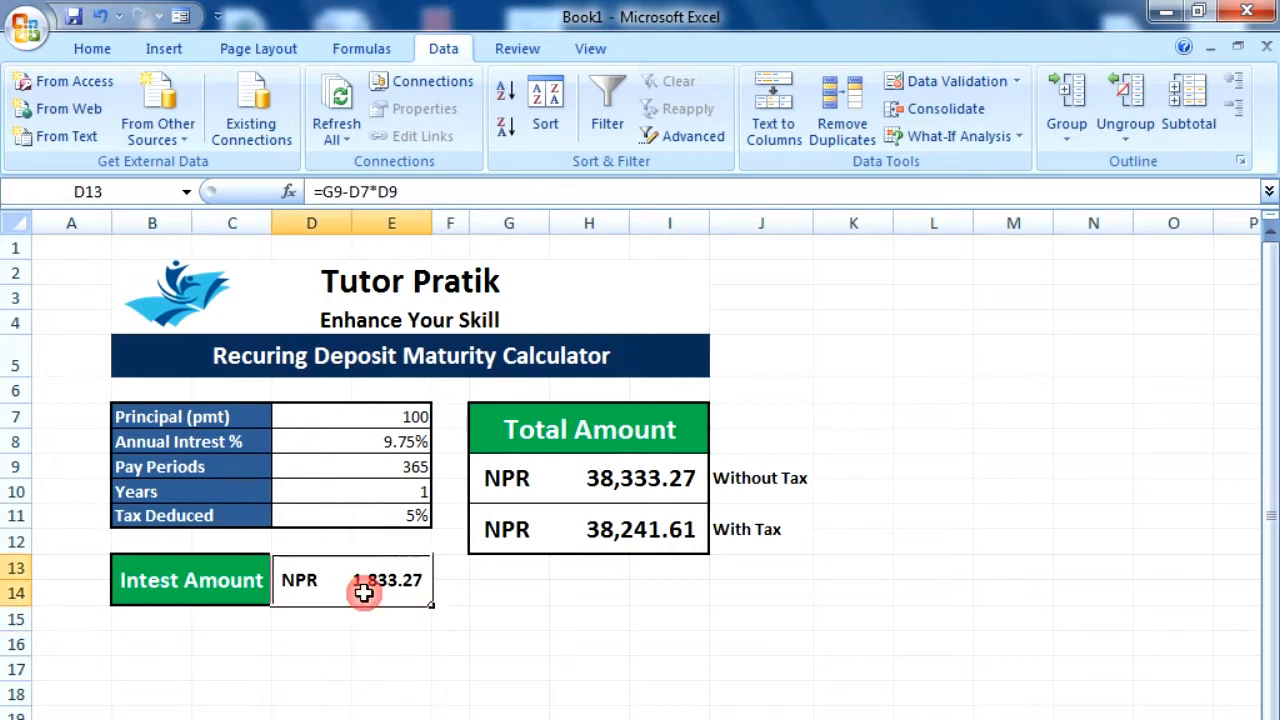
key(Delete)
drag(540, 497, 617, 517)
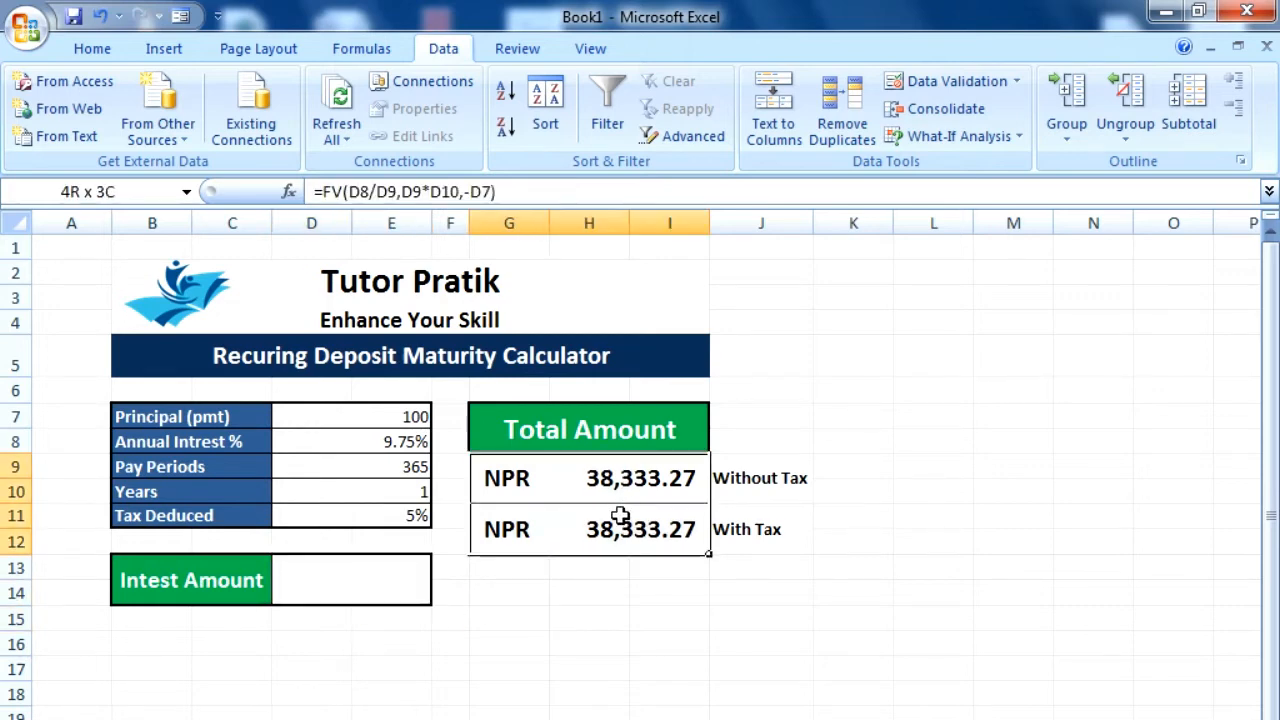
key(Delete)
click(680, 712)
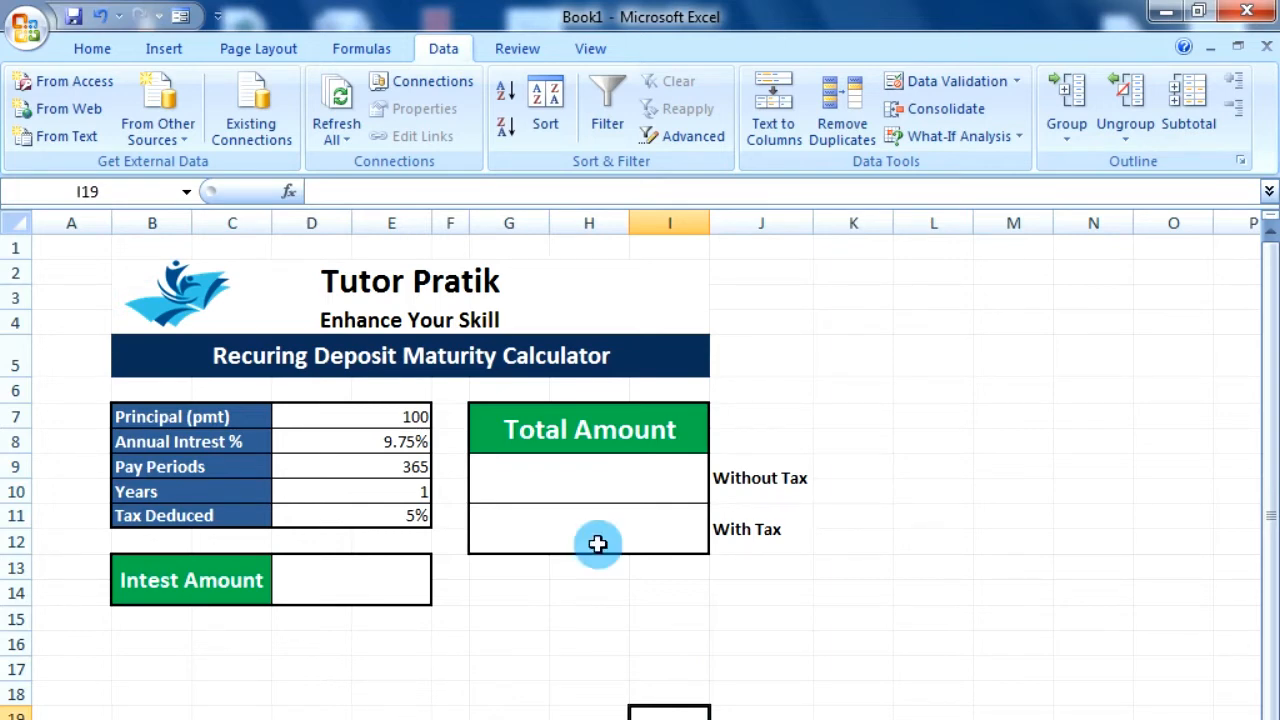
Start an FV formula in the without-tax total amount cell G9, with D8/D9 as the rate argument.
click(563, 480)
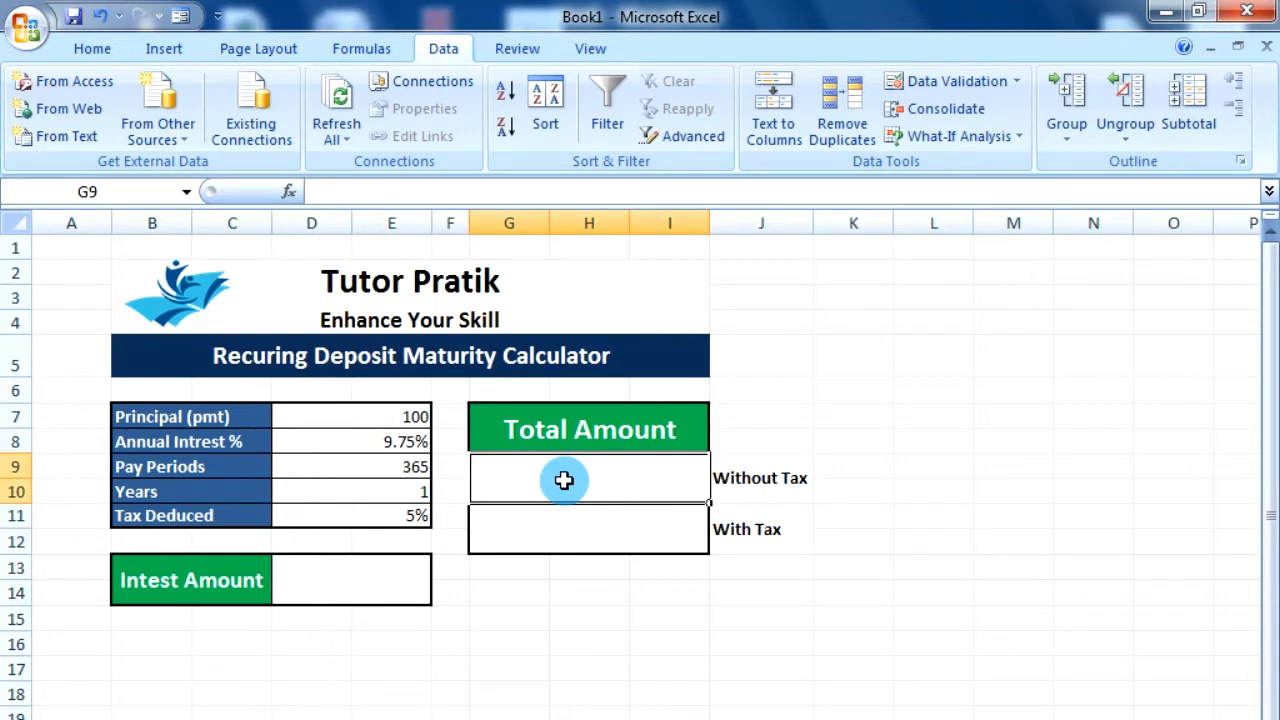
click(339, 191)
text(=fv)
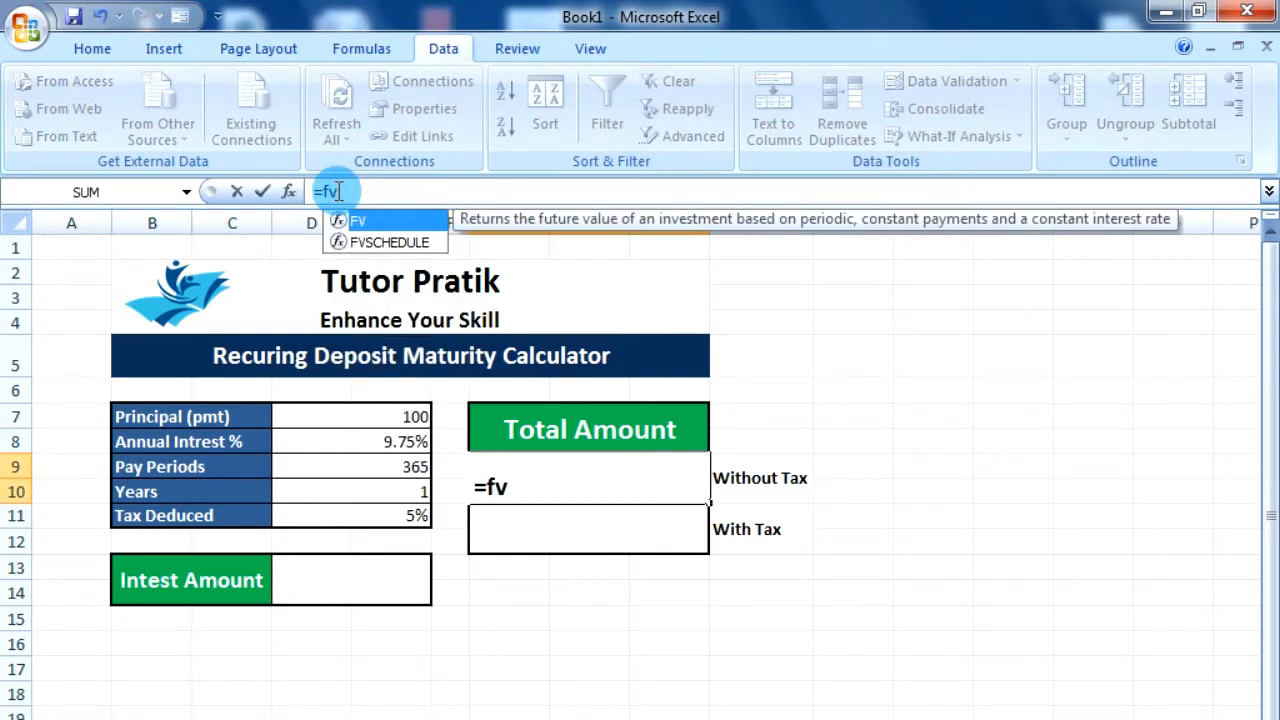
double_click(364, 217)
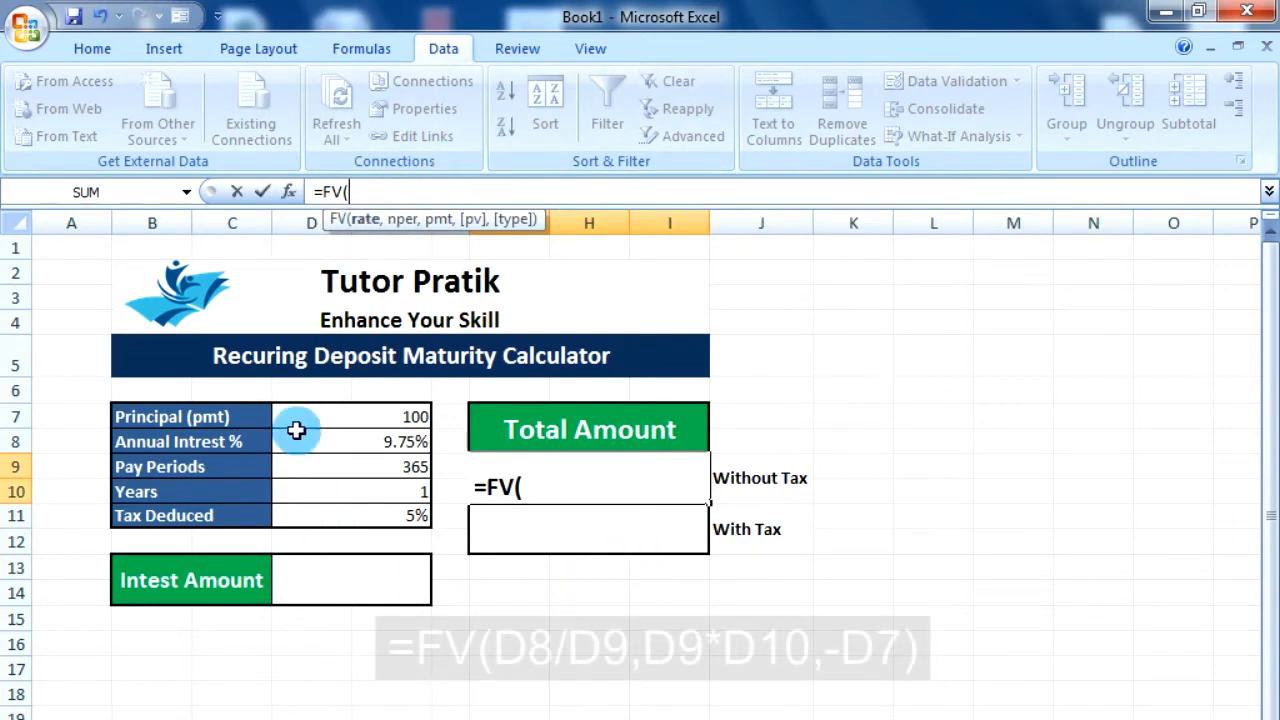
click(397, 445)
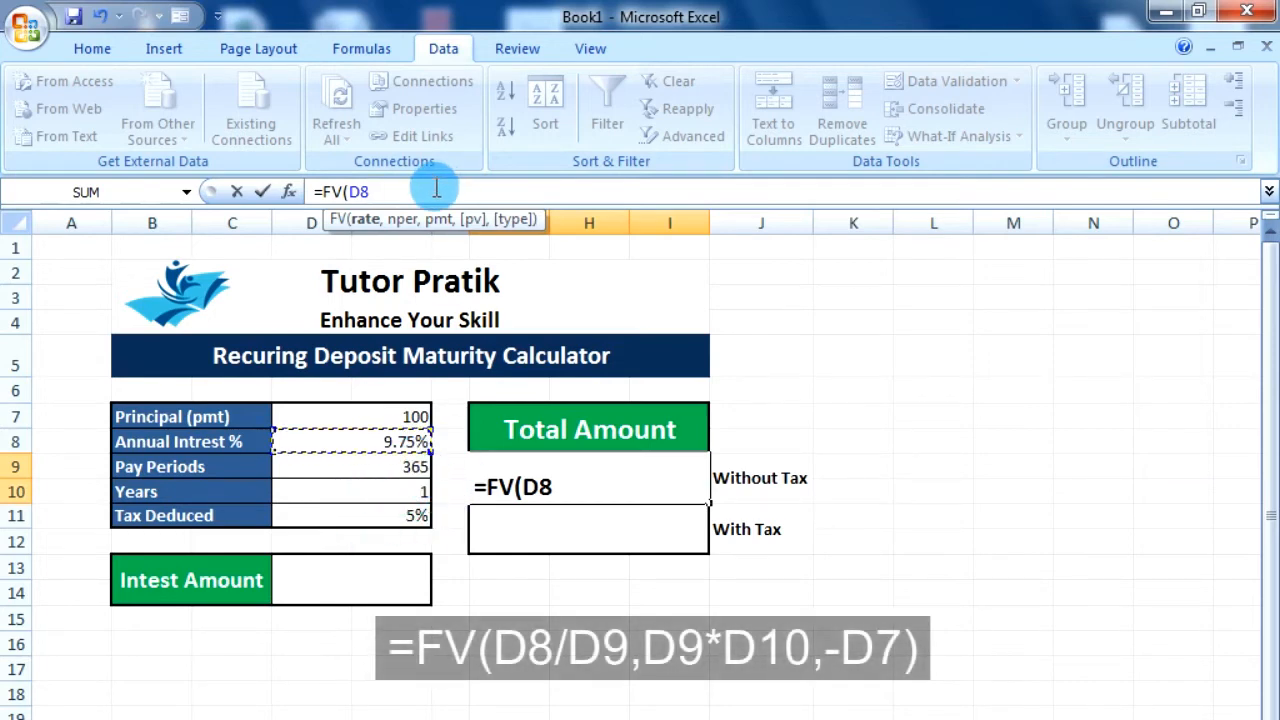
text(/)
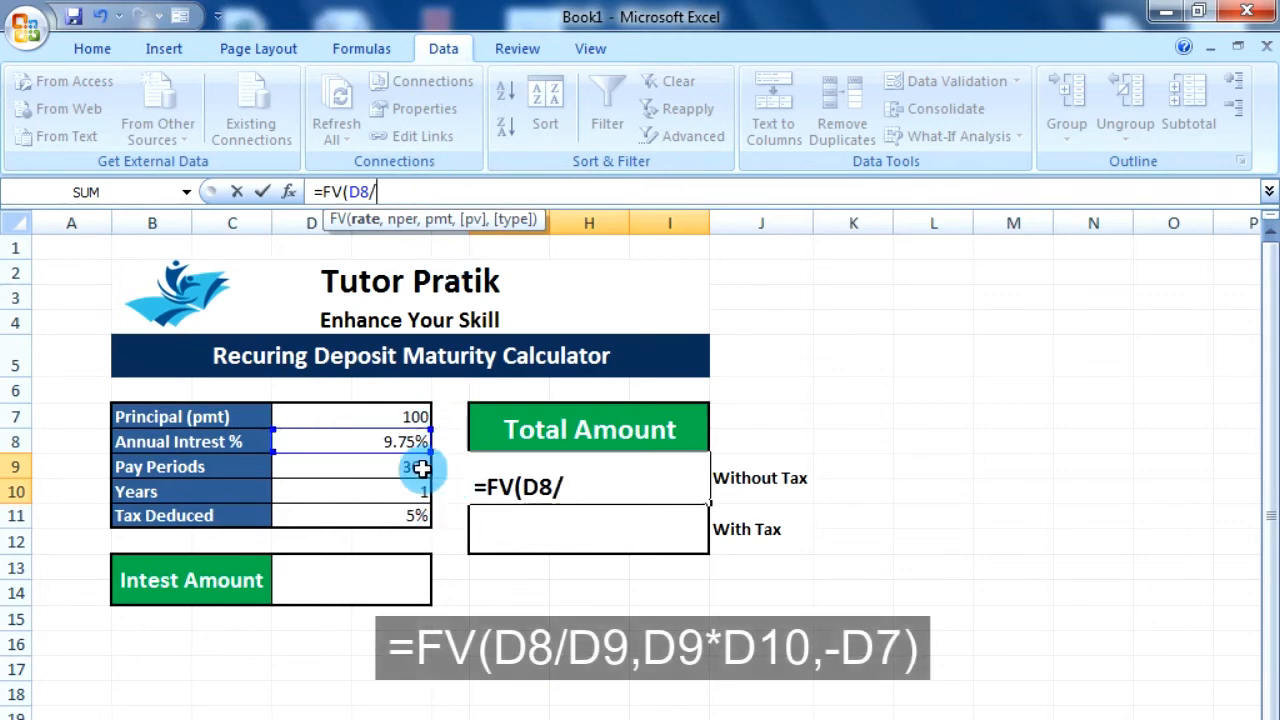
click(405, 466)
text(,)
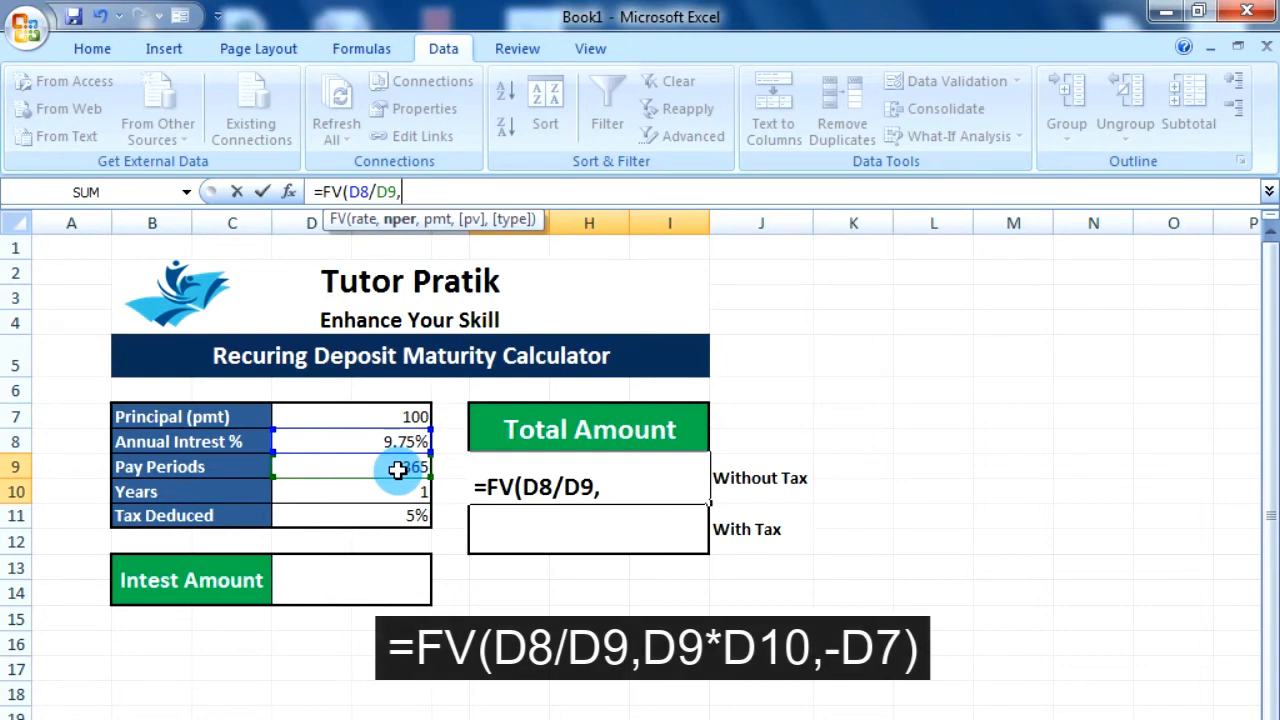
Add D9*D10 as the number-of-periods argument of the FV formula in G9.
click(398, 470)
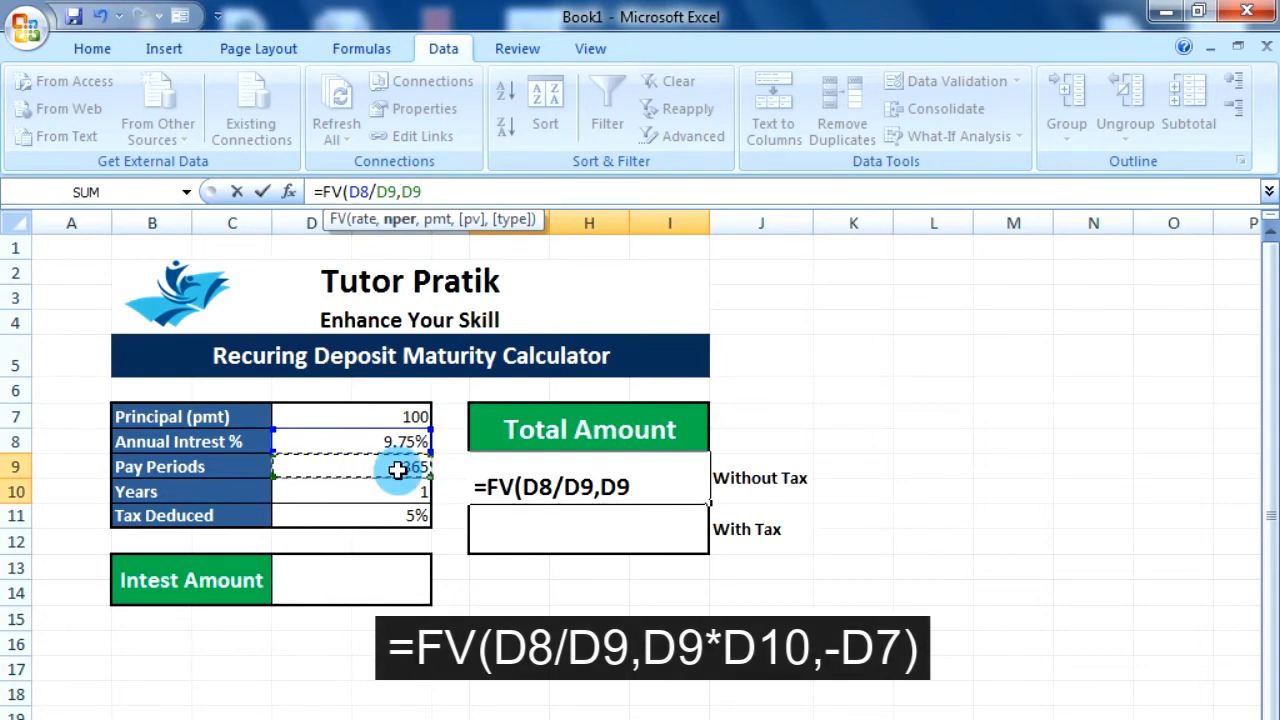
text(*)
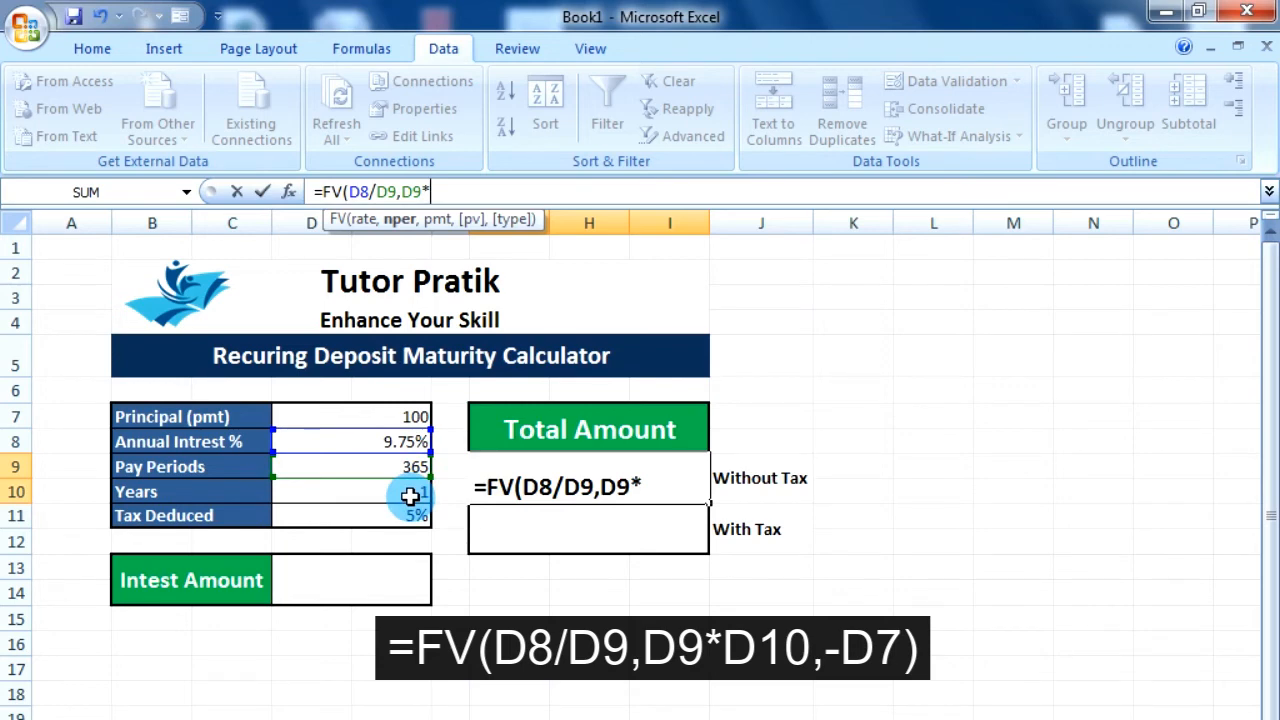
click(411, 496)
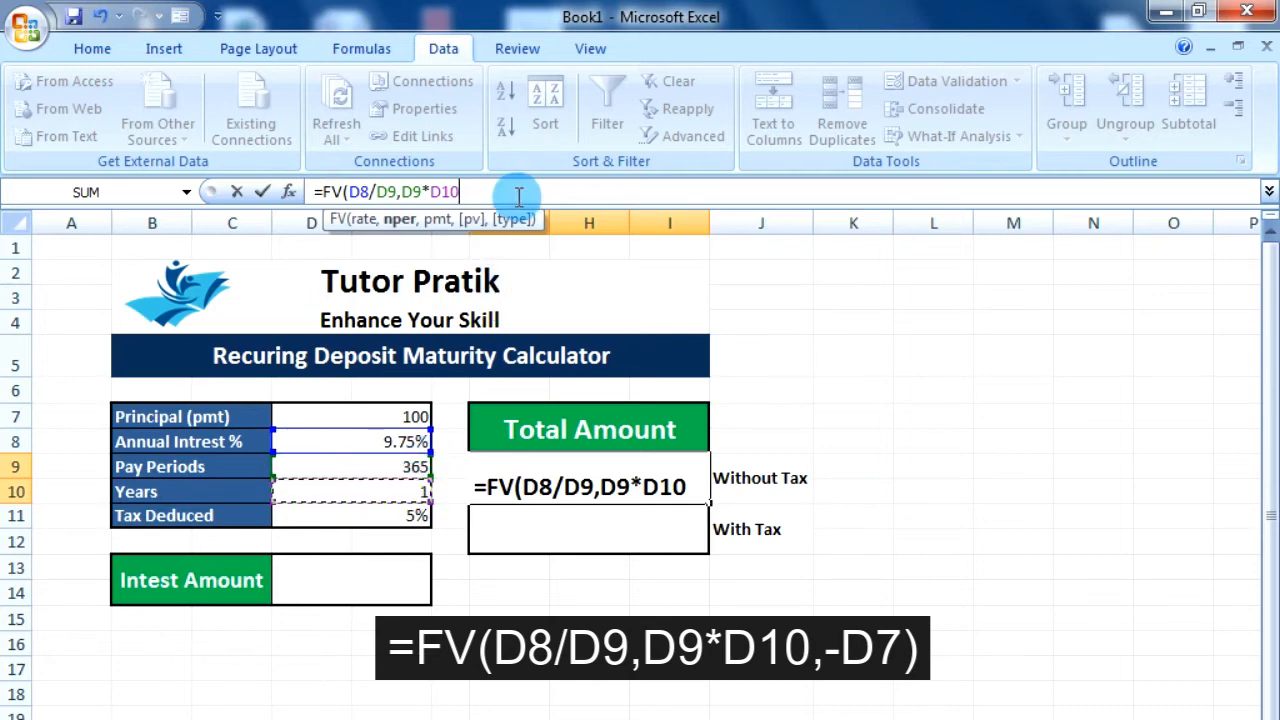
text(,)
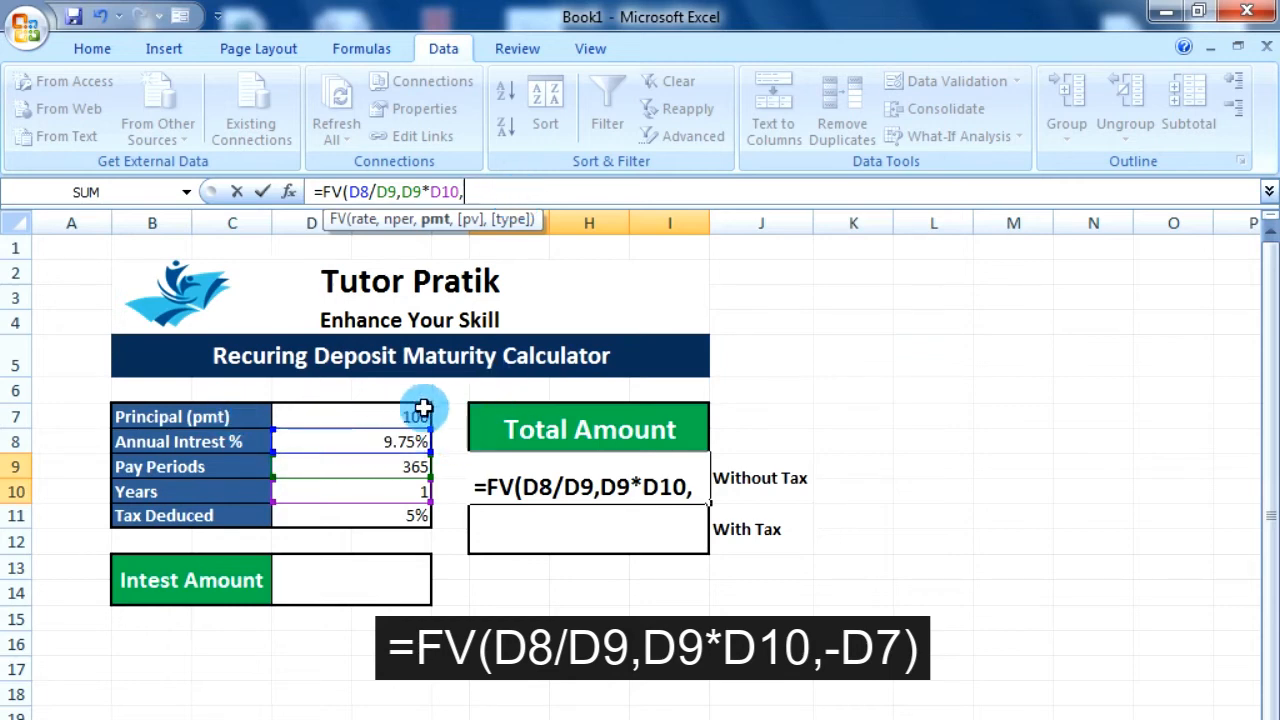
Use negative D7 as the payment argument and complete the G9 formula as =FV(D8/D9,D9*D10,-D7).
click(396, 418)
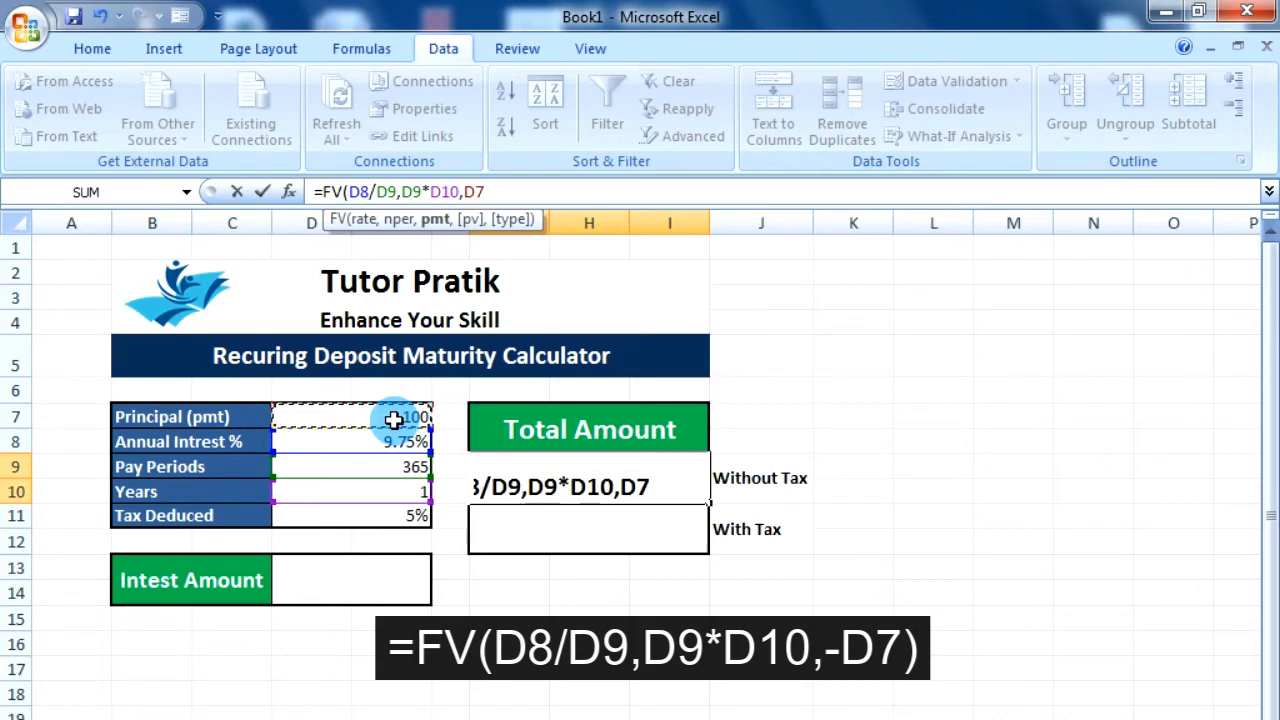
click(474, 196)
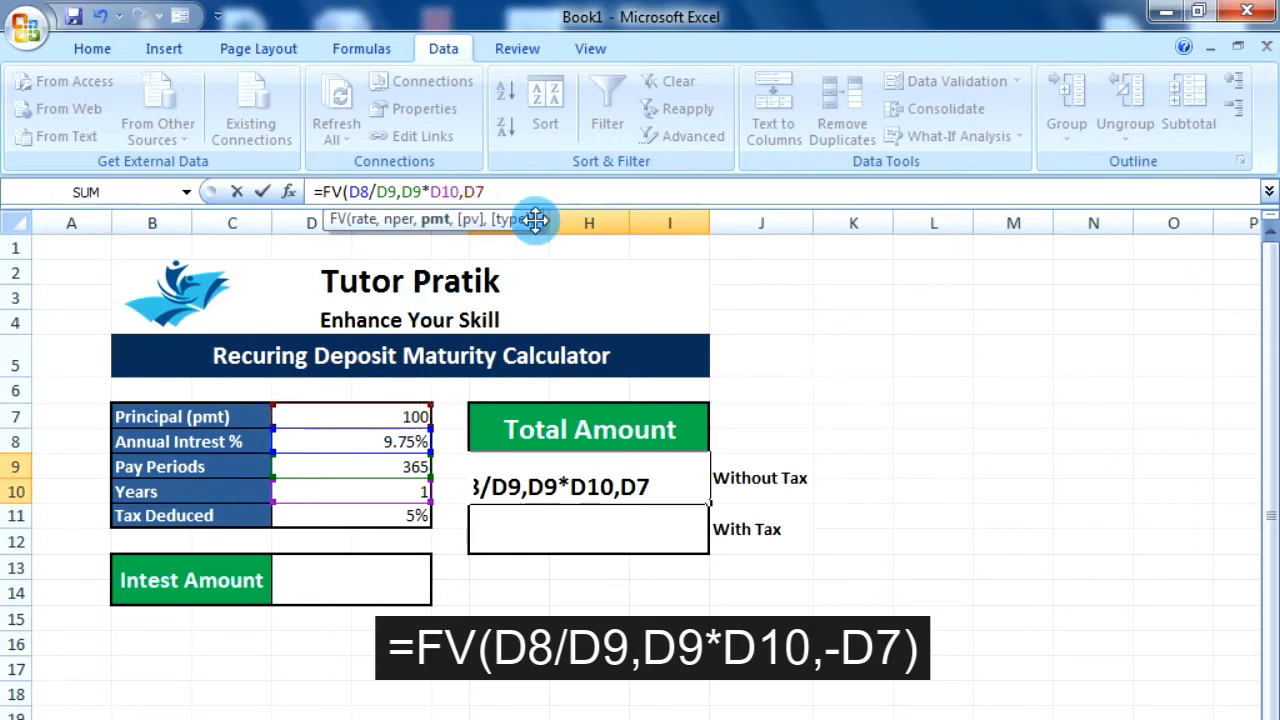
text(-)
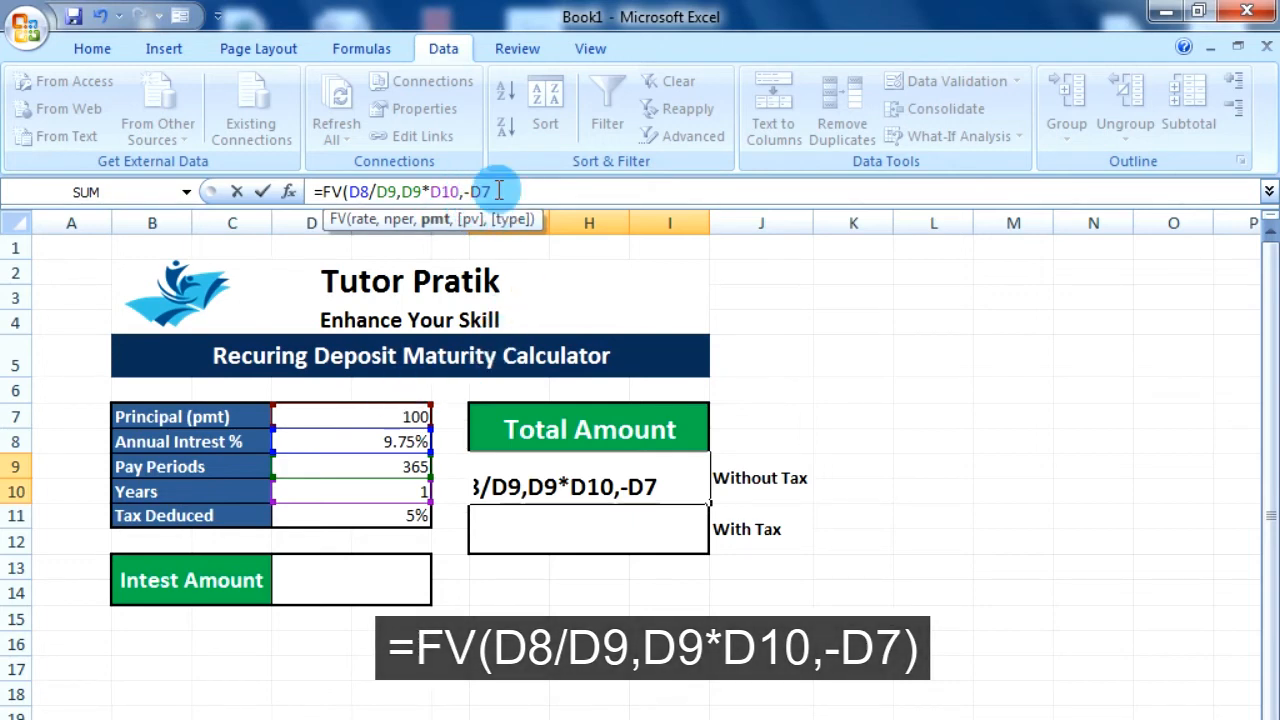
text(,)
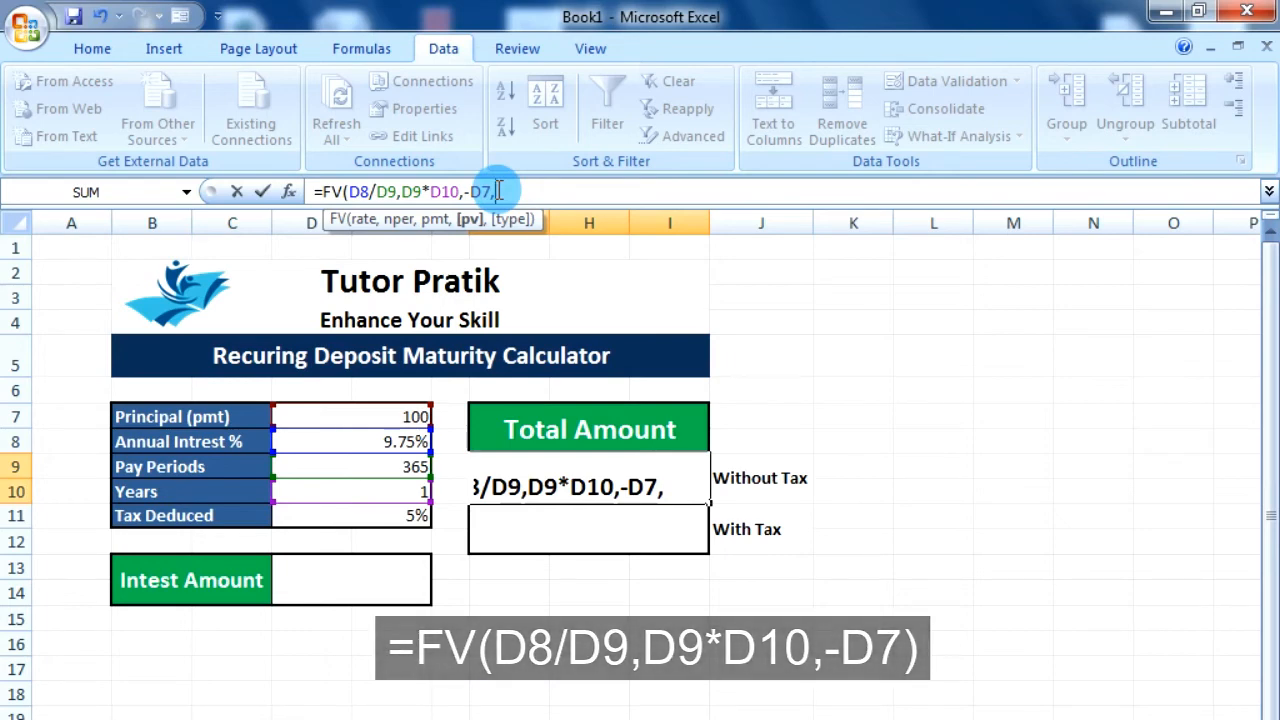
key(BackSpace)
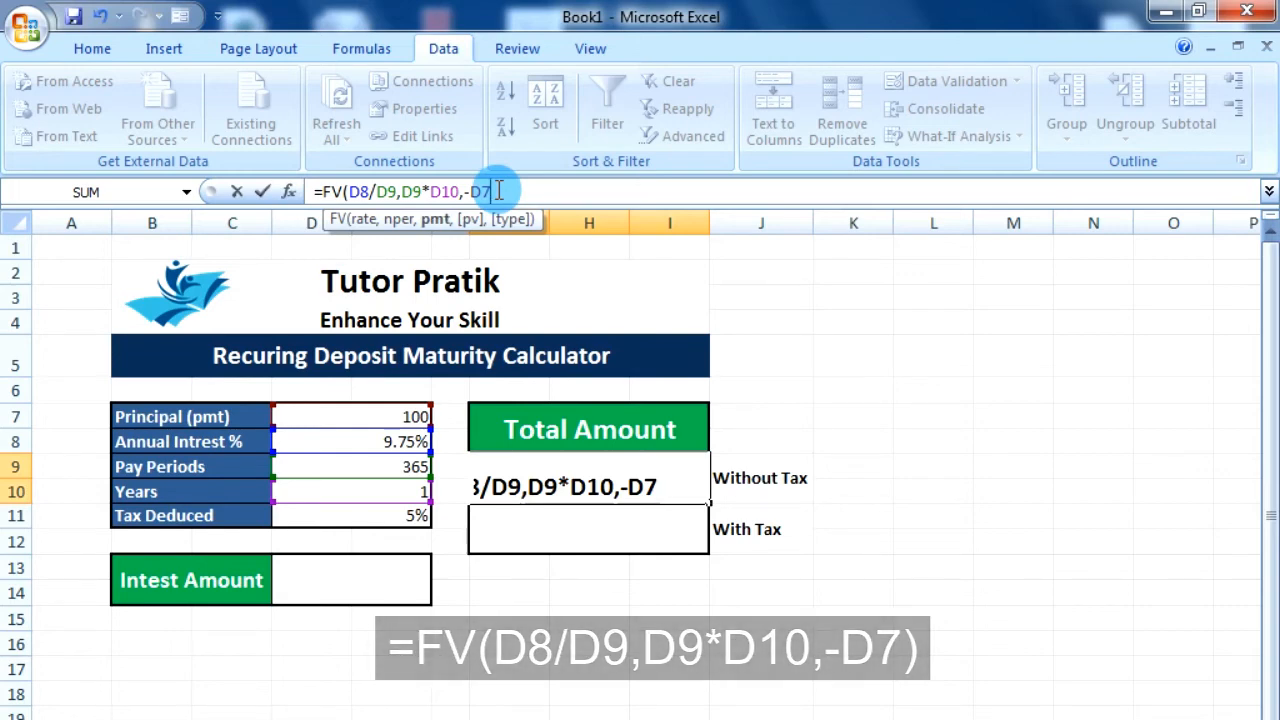
text())
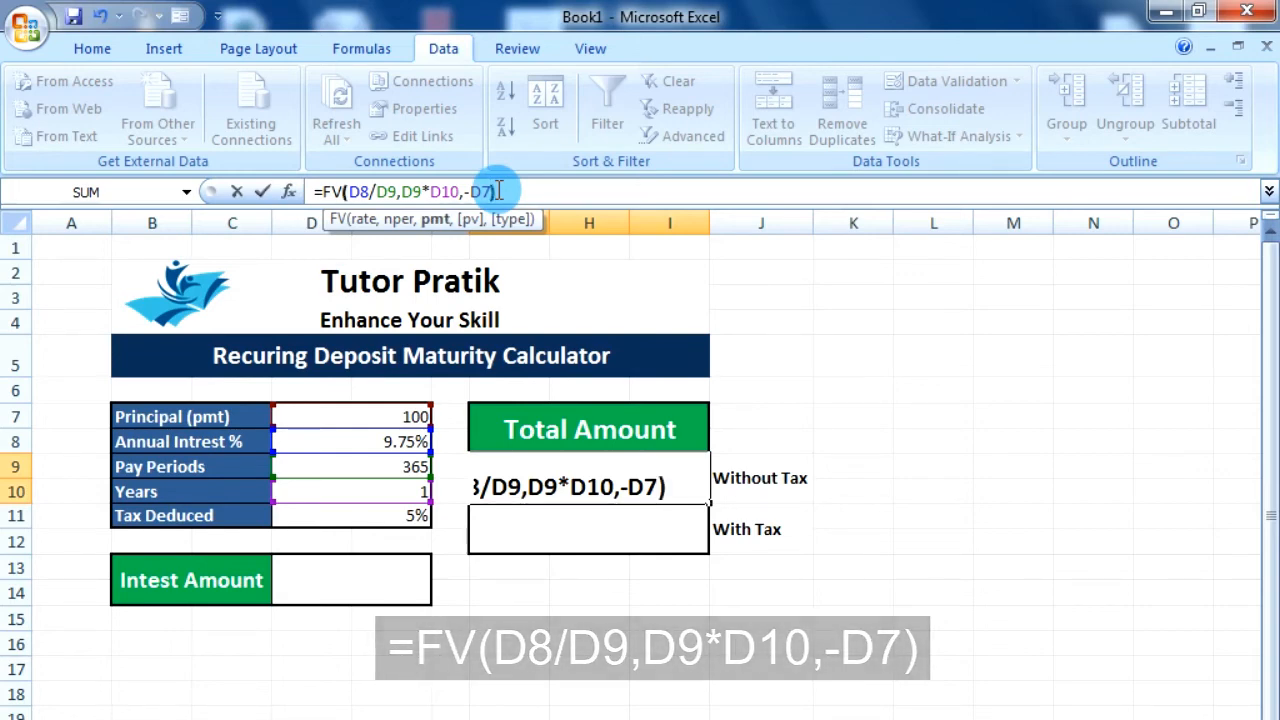
key(Return)
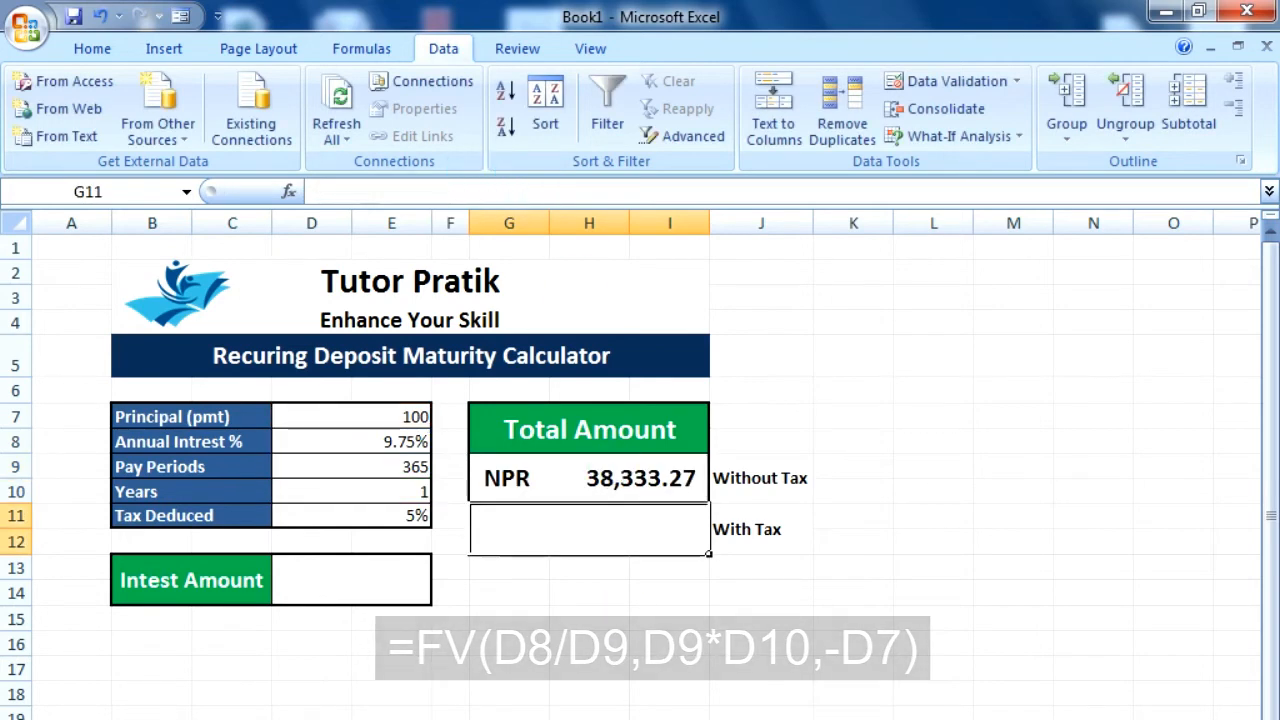
click(606, 669)
click(608, 487)
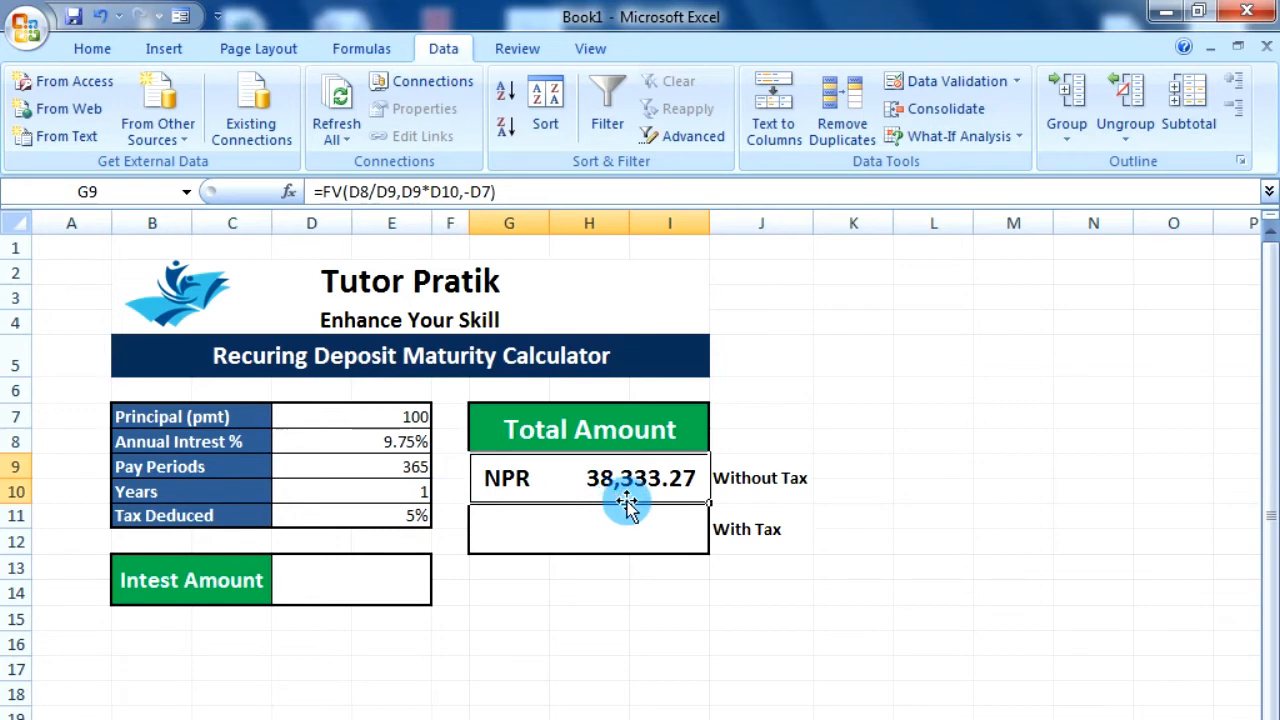
Enter the formula =G9-D7*D9 in the interest amount cell D13.
click(363, 590)
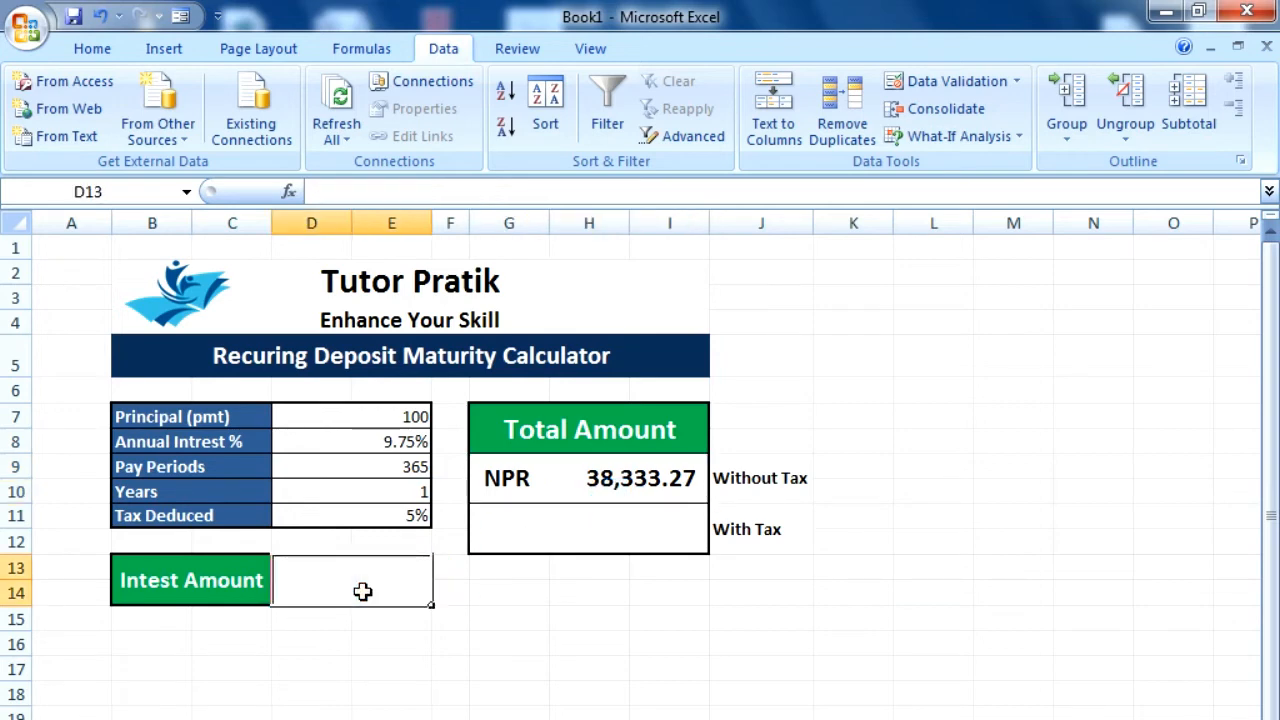
click(372, 193)
text(=)
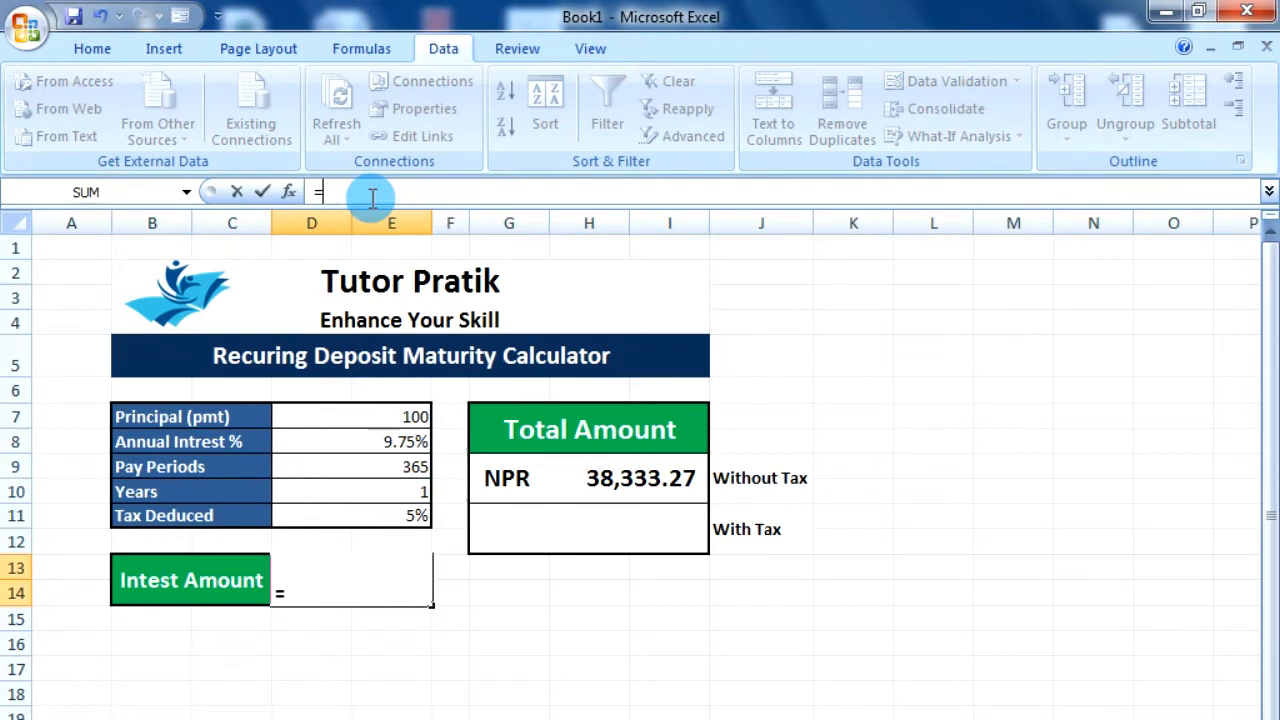
click(665, 492)
text(-)
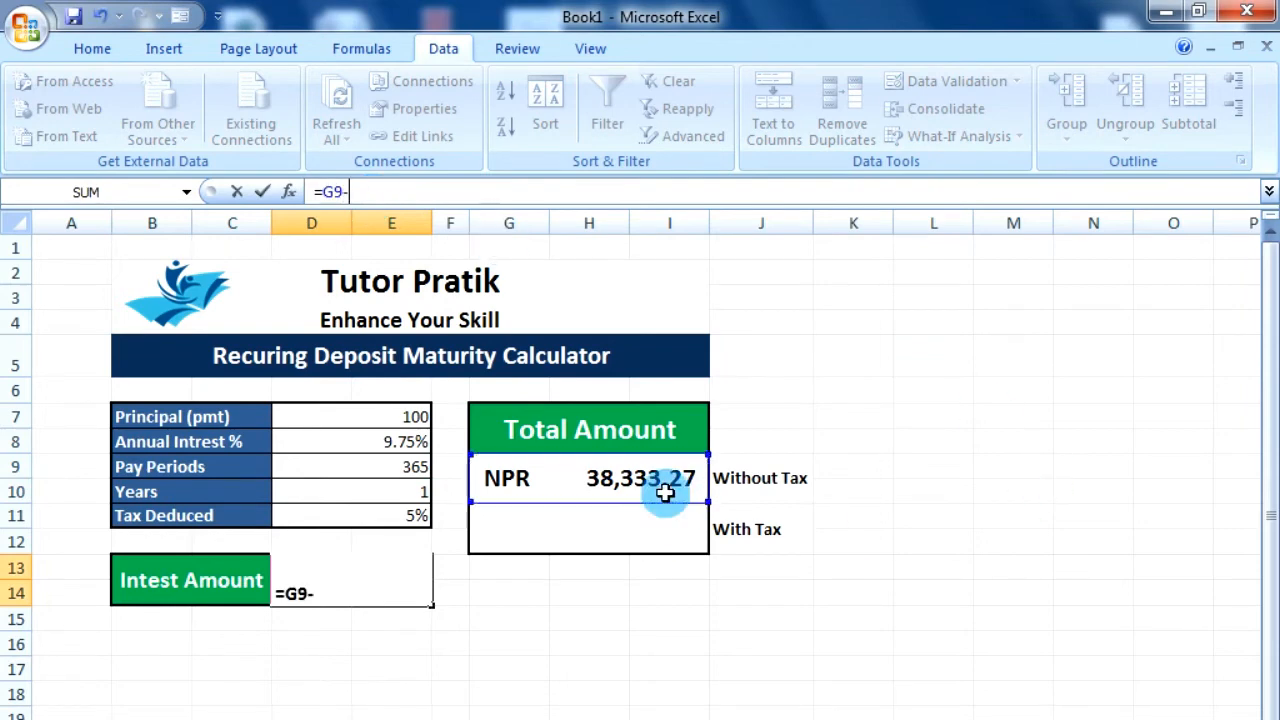
click(403, 416)
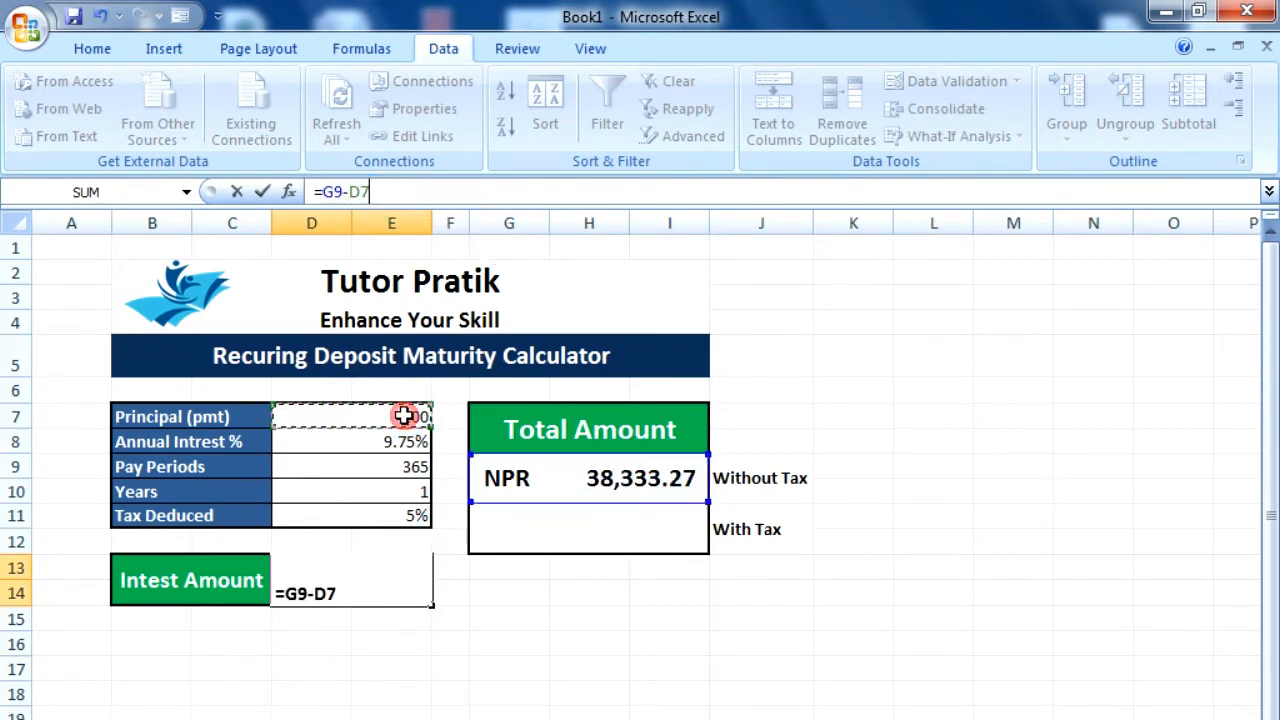
text(*)
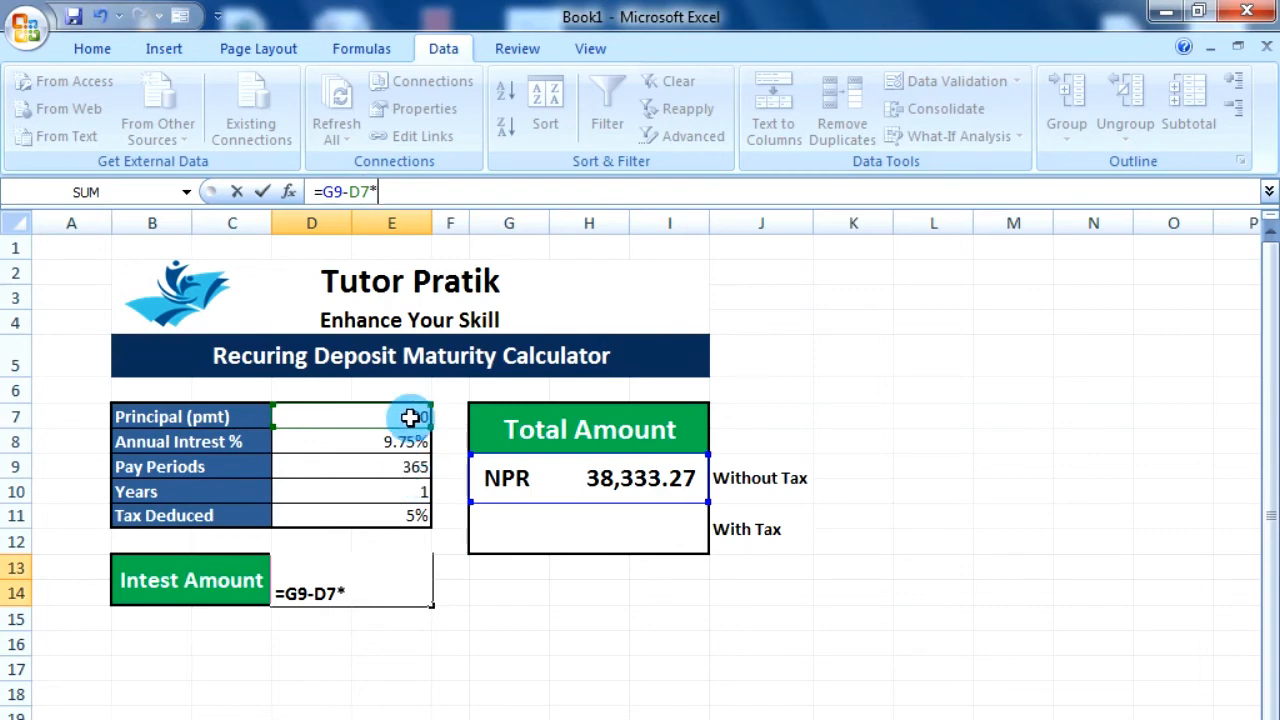
click(404, 467)
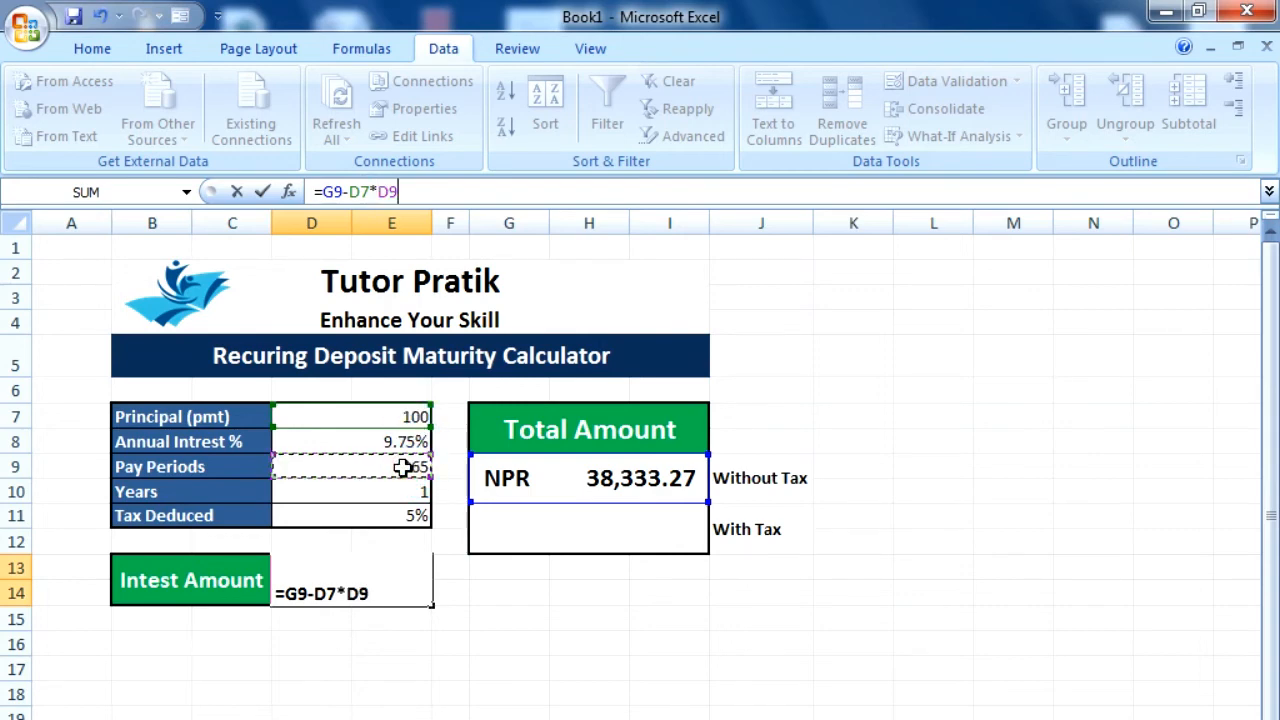
key(Return)
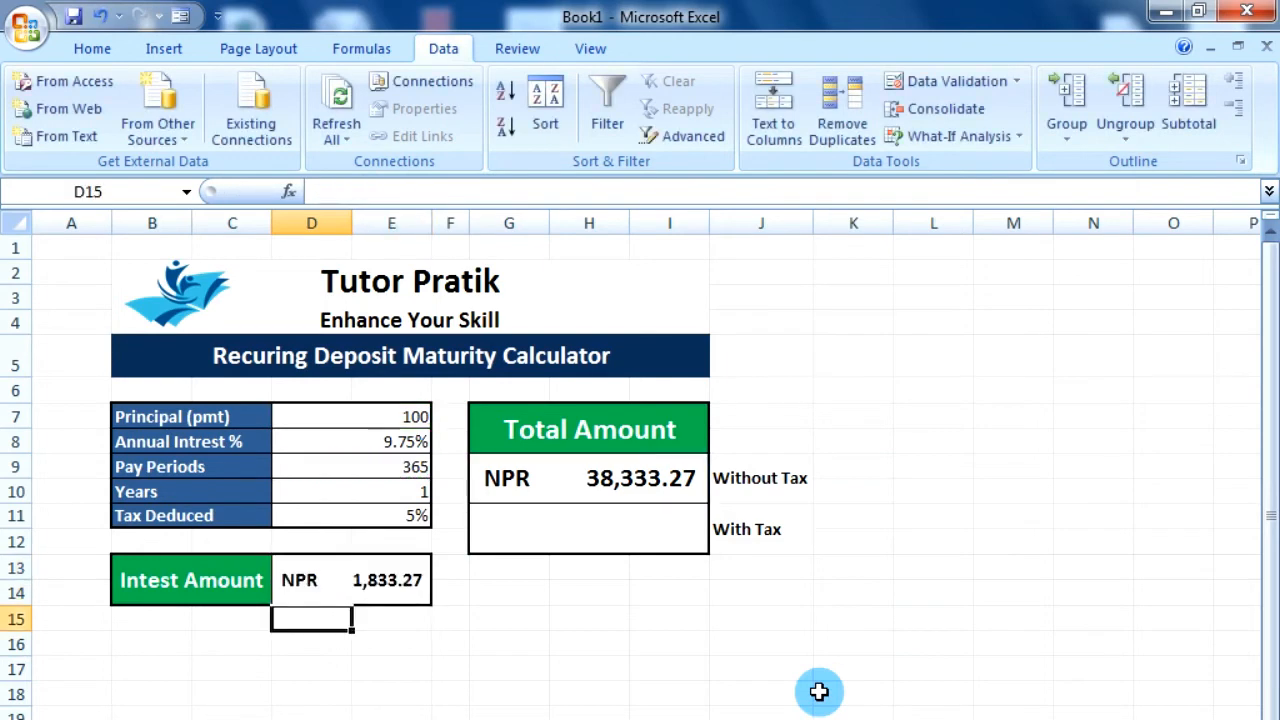
click(460, 677)
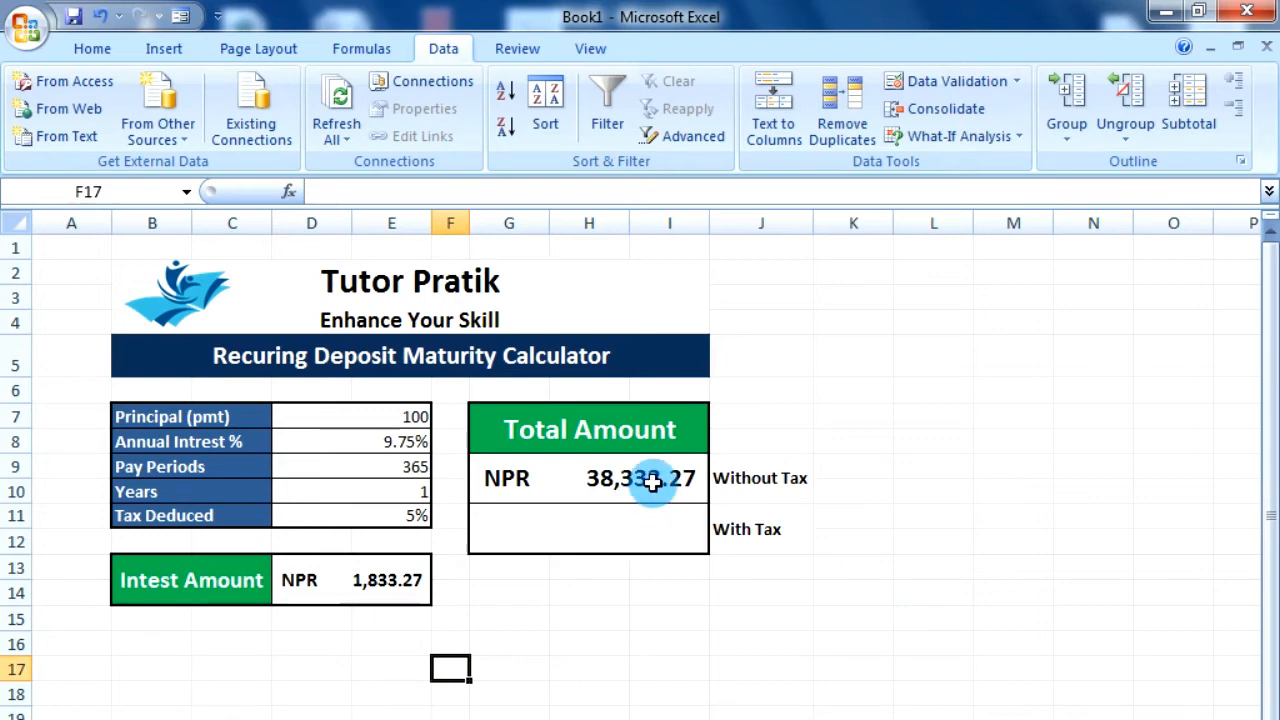
Enter the formula =G9-D13*D11 in the with-tax total amount cell G11.
click(405, 580)
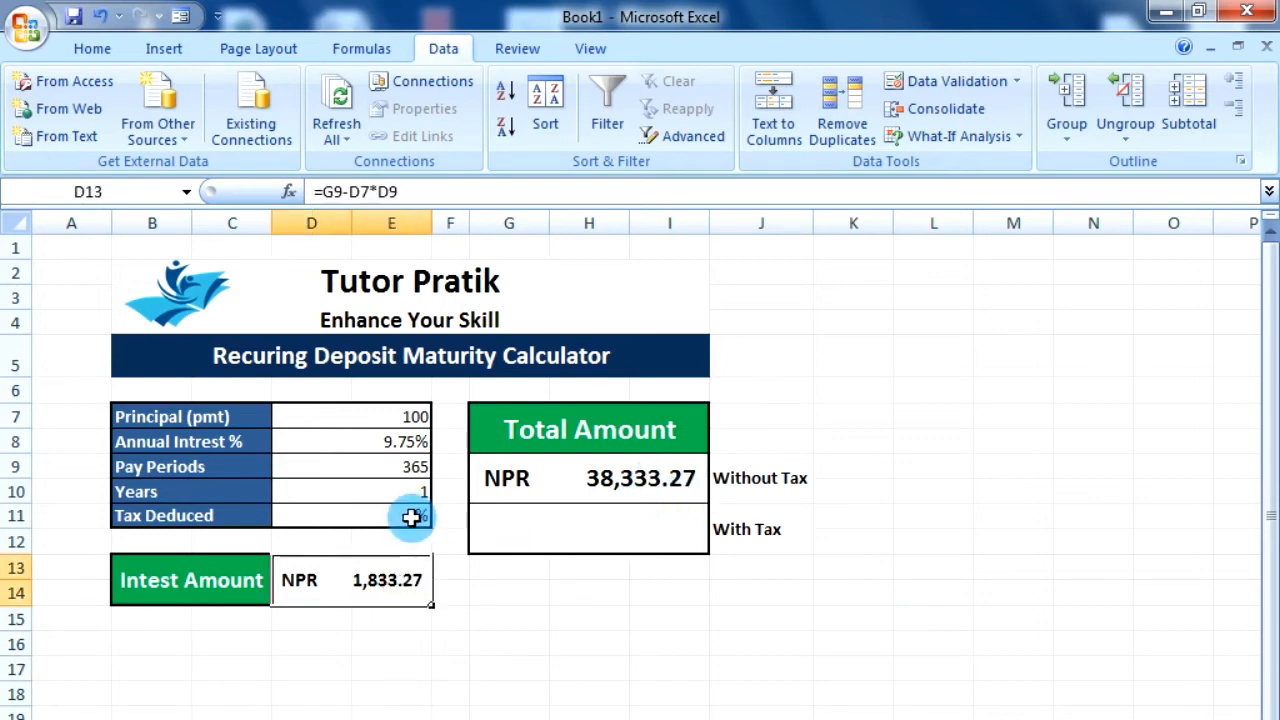
click(600, 528)
click(356, 193)
text(=)
click(638, 478)
text(-)
click(390, 580)
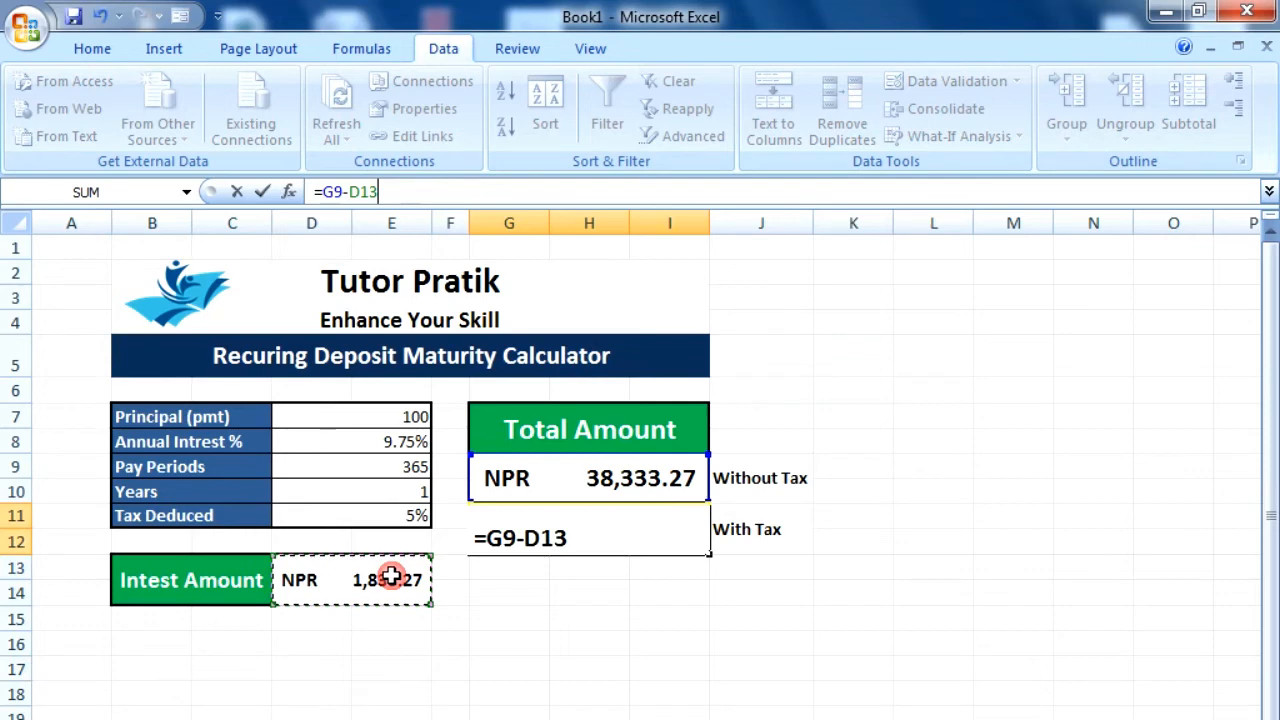
text(*)
click(401, 514)
key(Return)
click(662, 694)
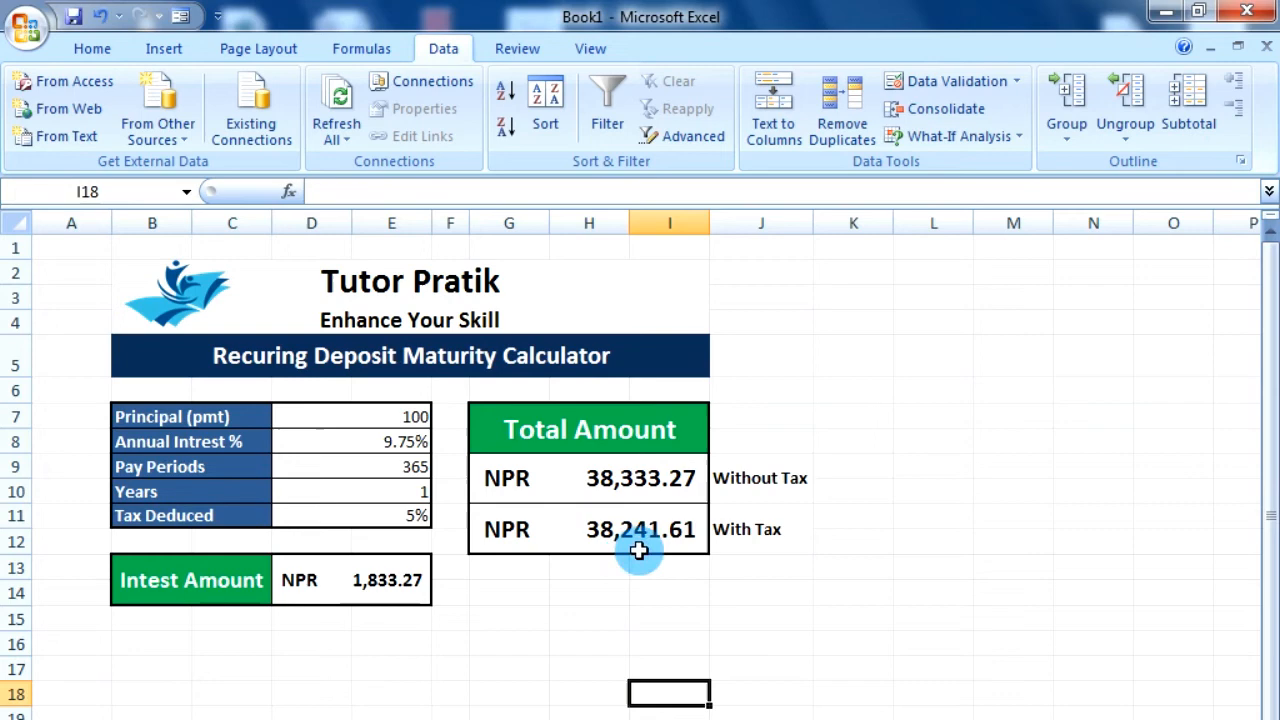
click(680, 534)
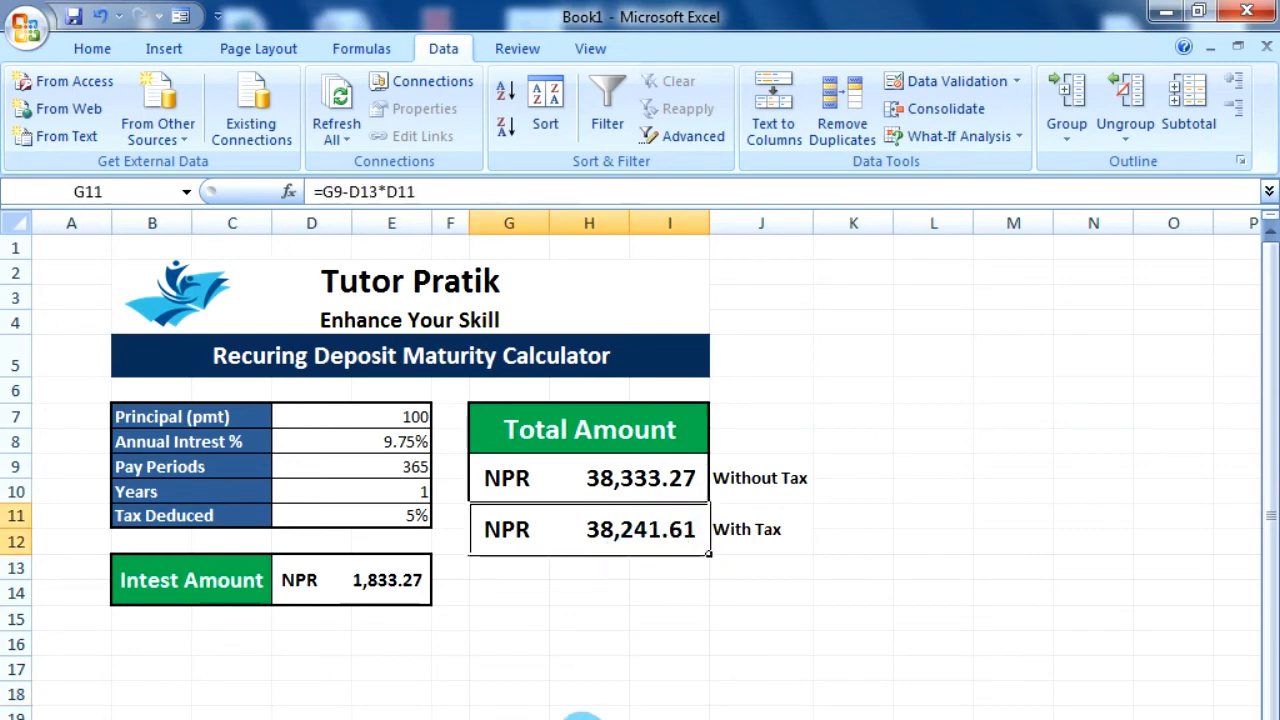
click(586, 716)
Set the principal payment in D7 to 5000.
click(404, 420)
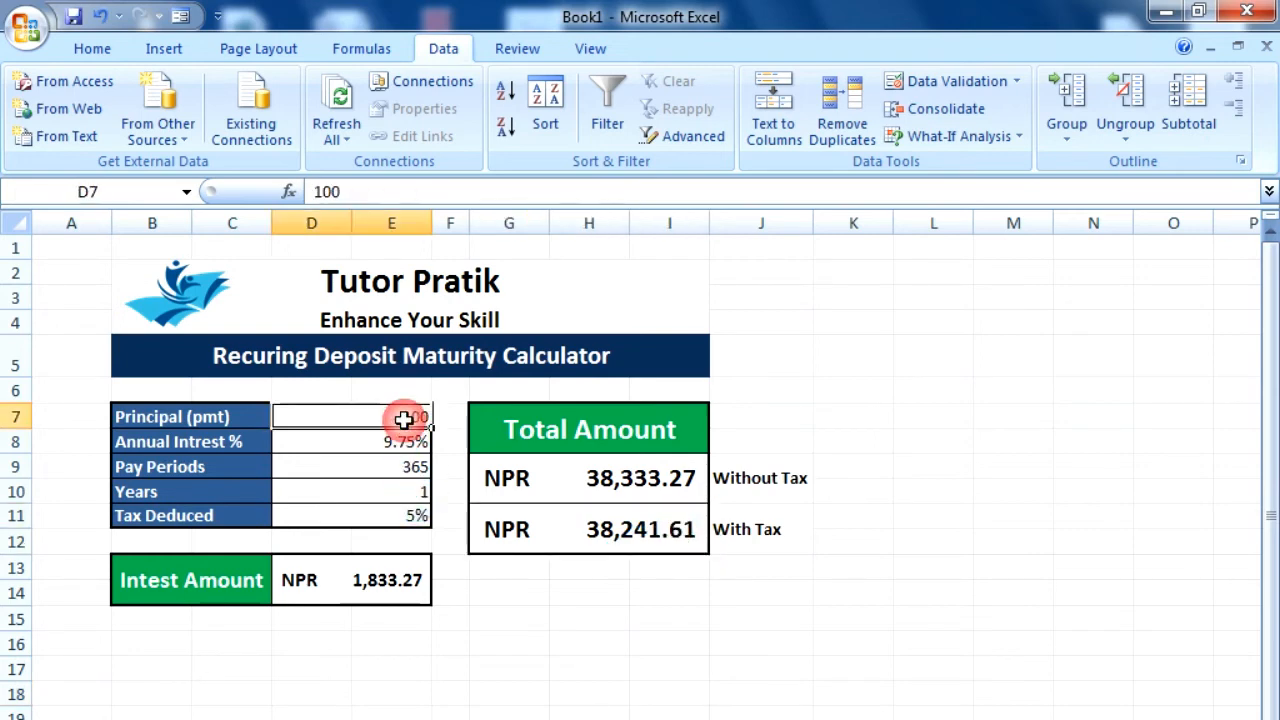
text(5000)
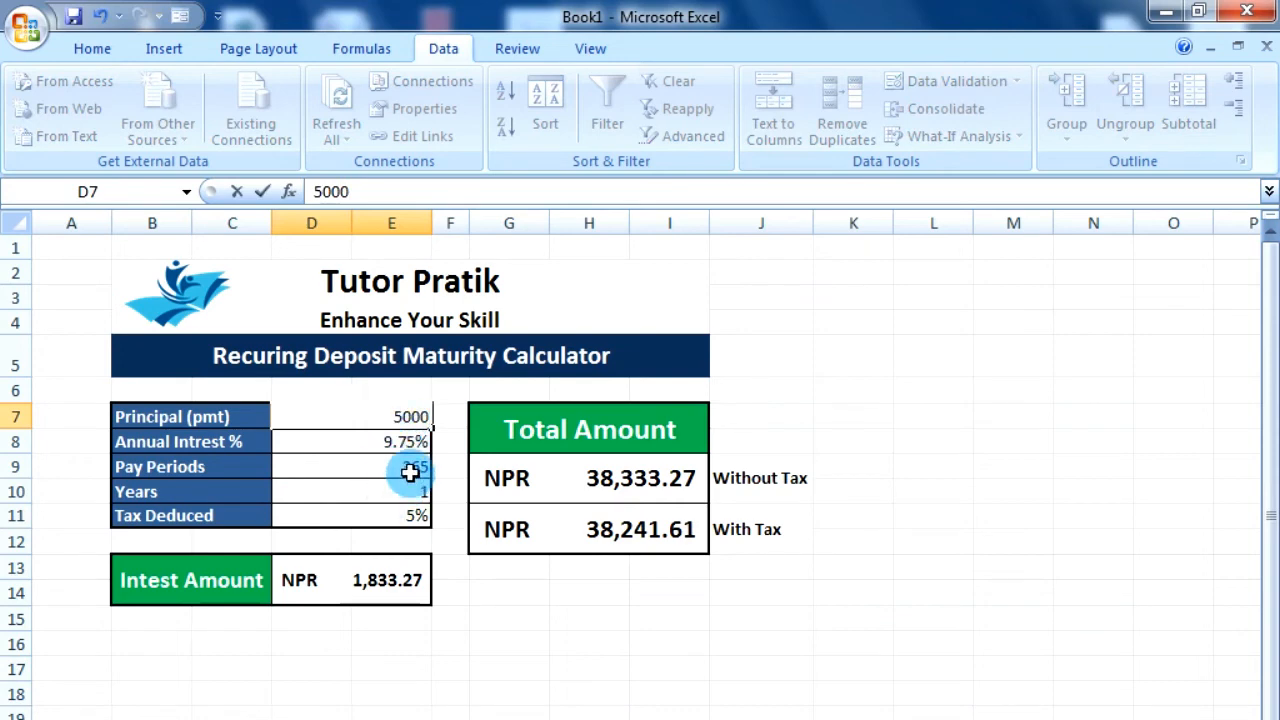
click(363, 446)
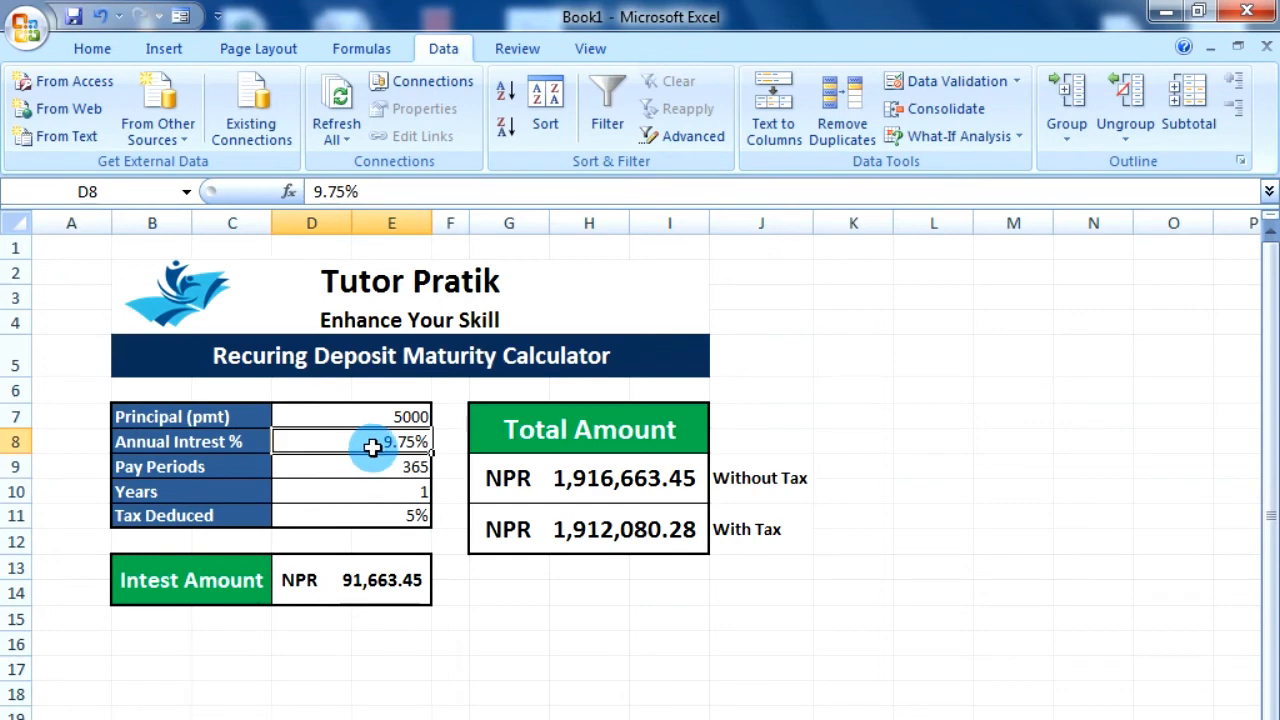
click(405, 472)
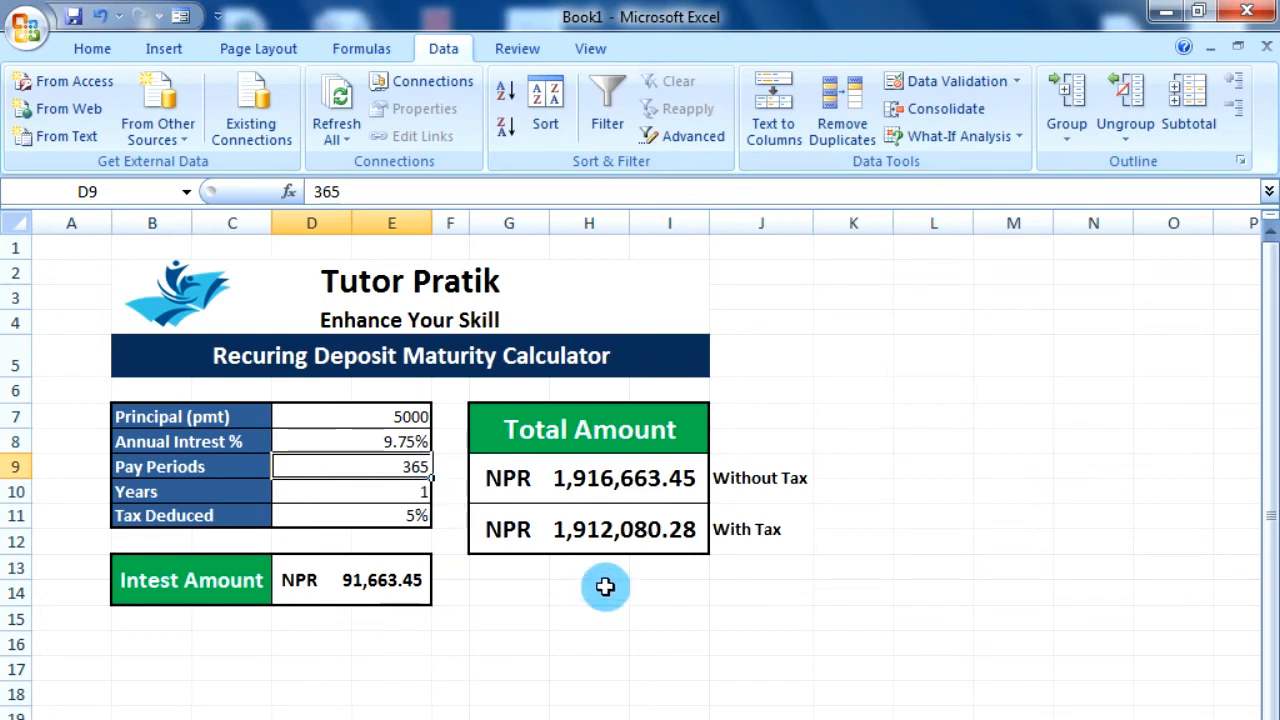
key(Up)
key(Up)
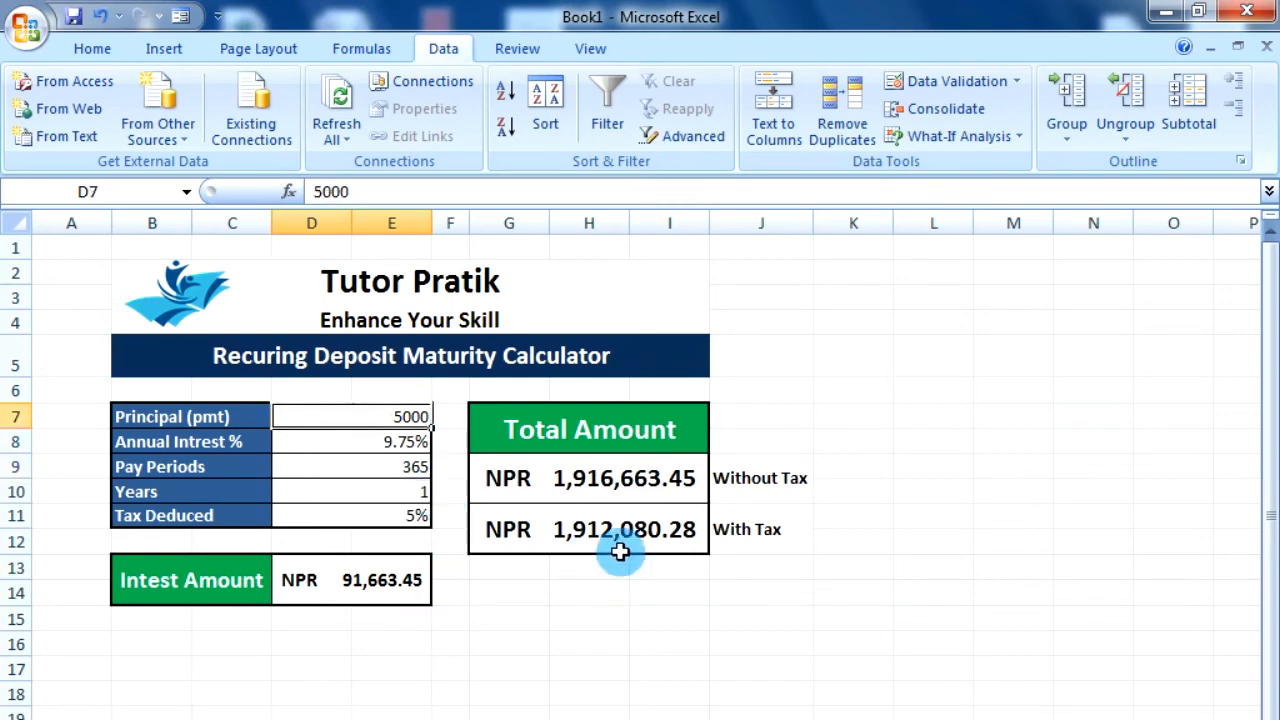
Set the pay periods in D9 to 12 and the years in D10 to 5.
click(409, 467)
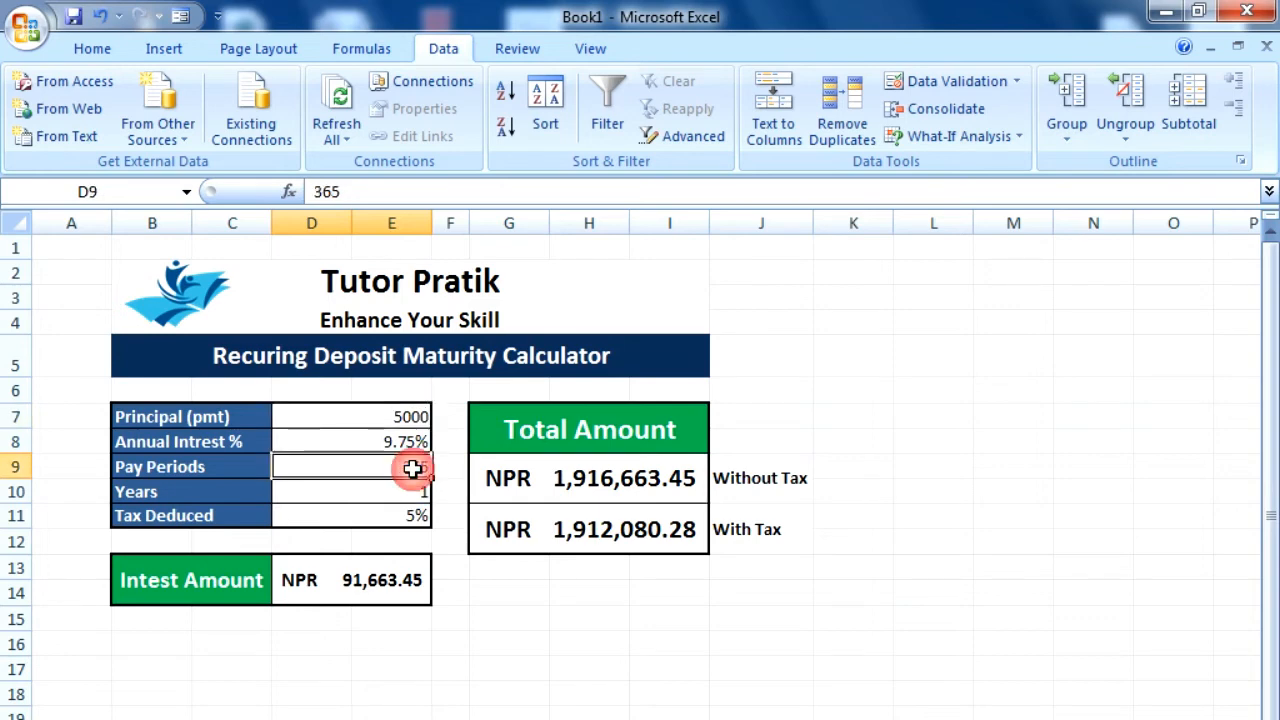
text(12)
key(Return)
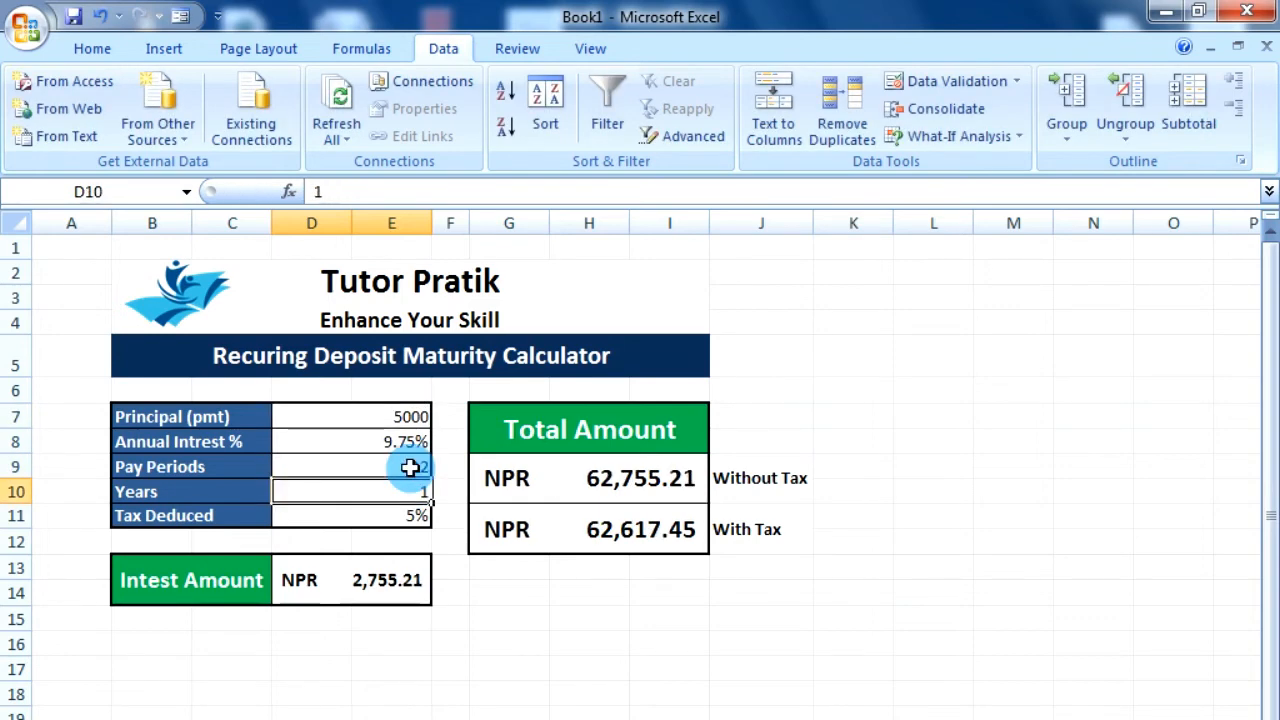
click(635, 641)
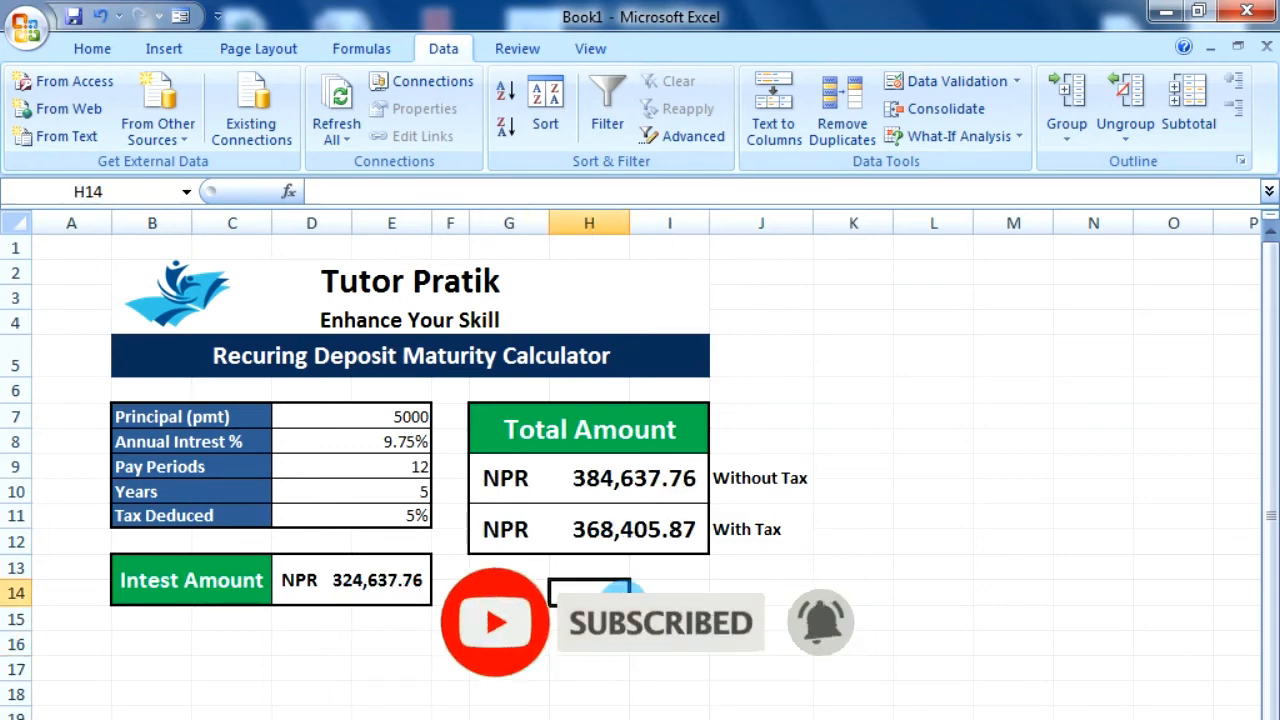
click(738, 621)
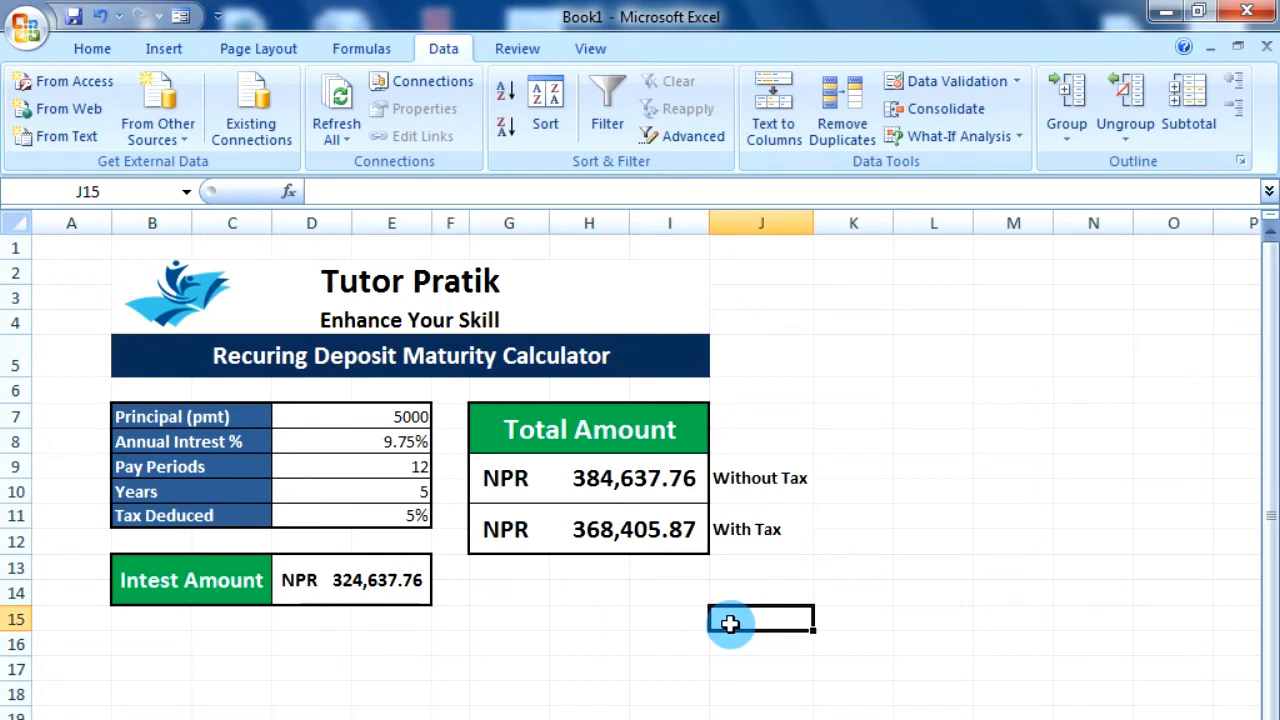
Start a Goal Seek with the with-tax total amount in G11 as the set cell.
click(572, 644)
click(945, 137)
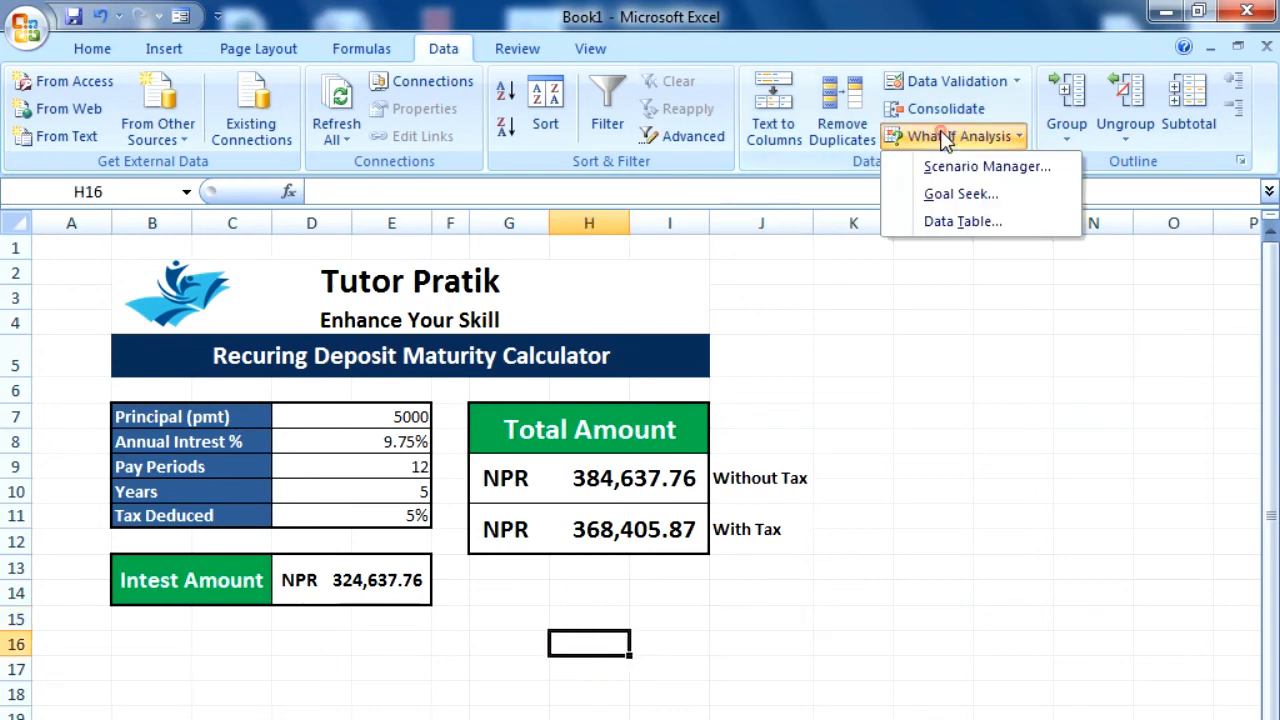
click(961, 194)
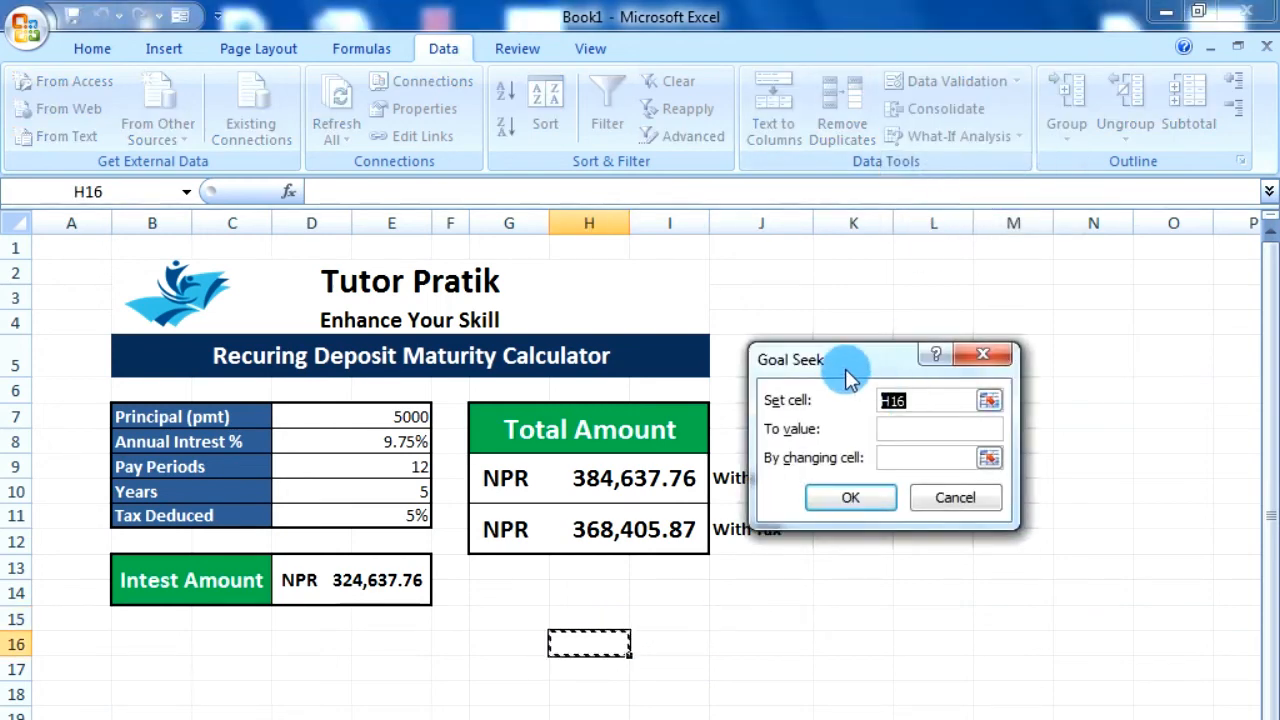
drag(846, 369, 822, 404)
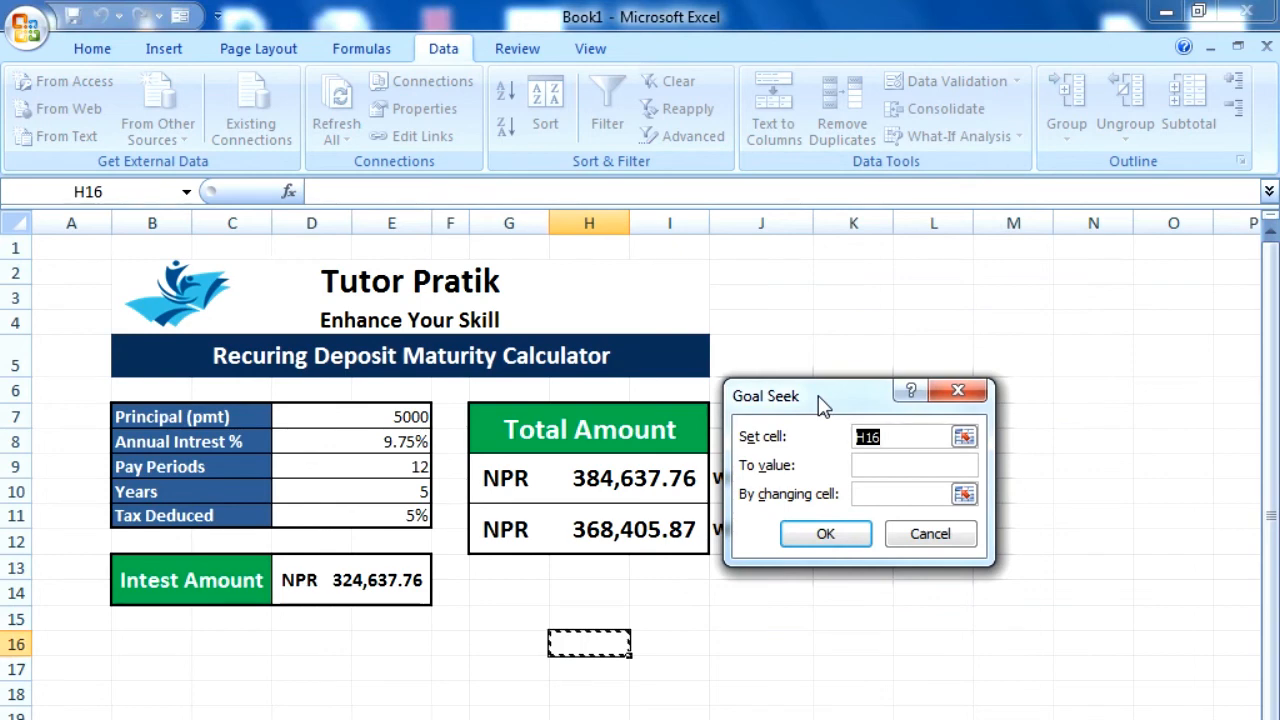
drag(822, 404, 822, 407)
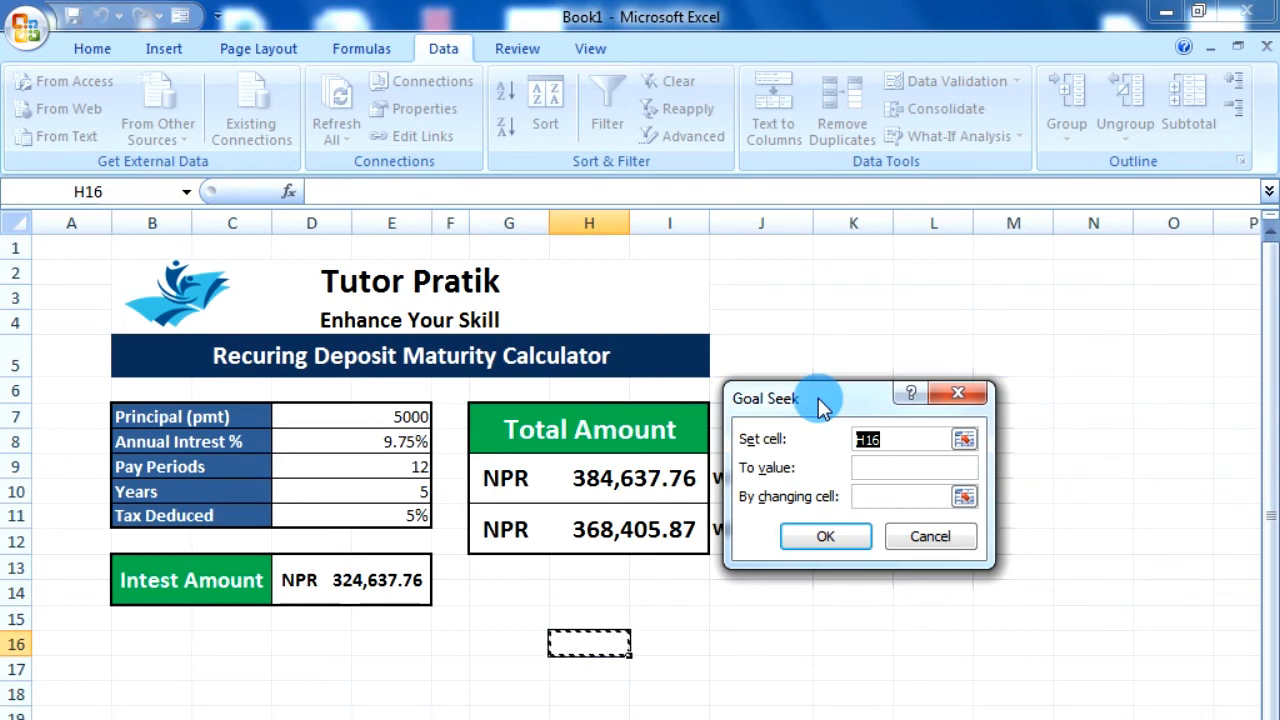
click(630, 540)
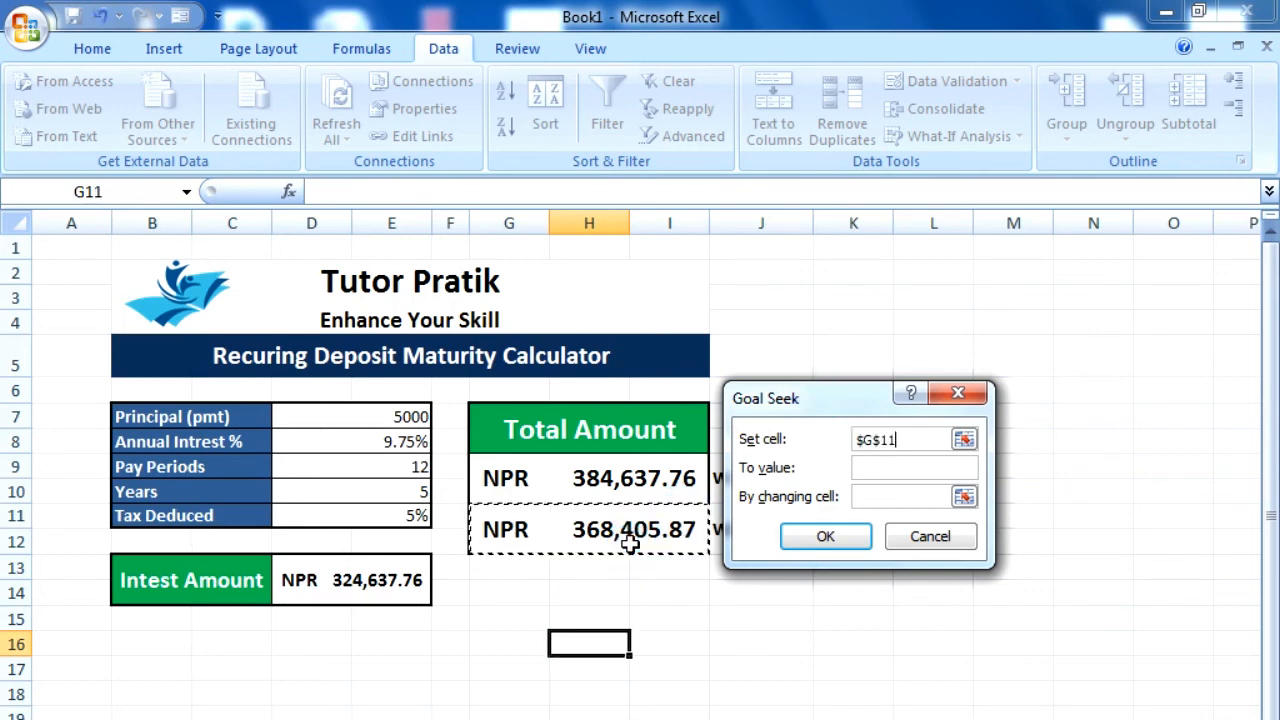
Run Goal Seek to a value of 1000000 by changing the years cell D10, and accept the solution.
click(922, 476)
text(1)
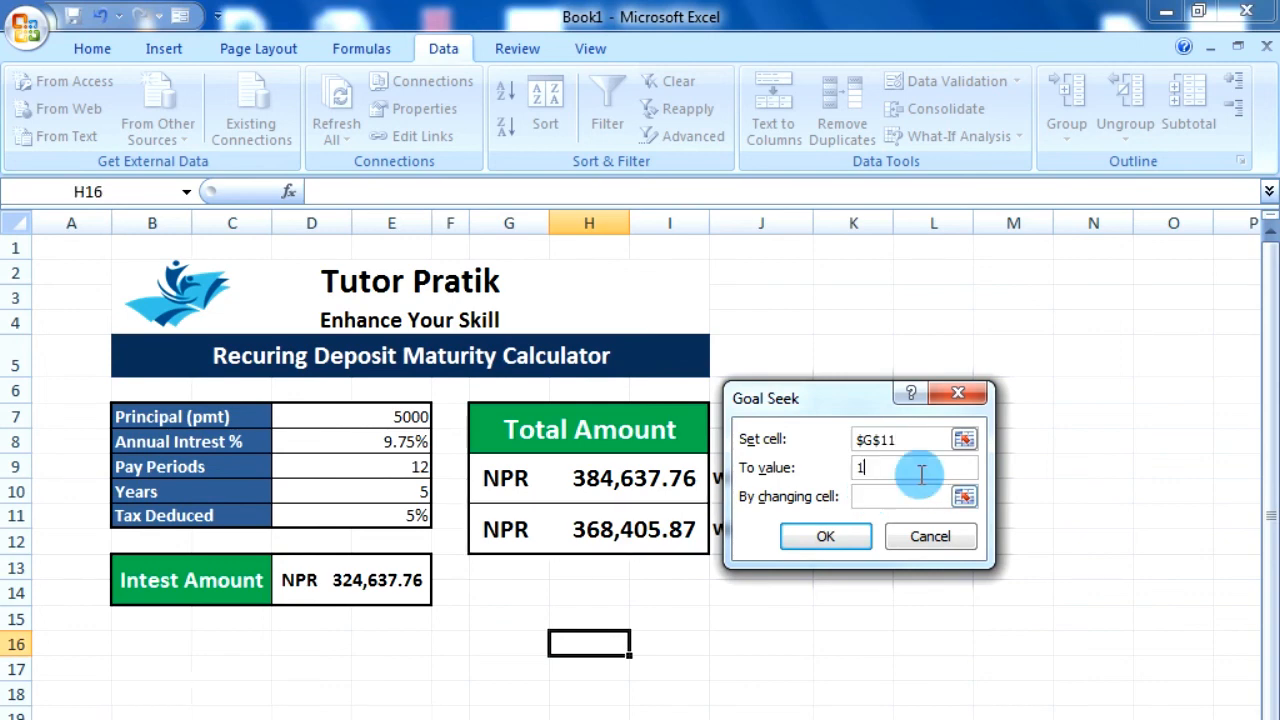
text(000000)
click(892, 496)
click(415, 492)
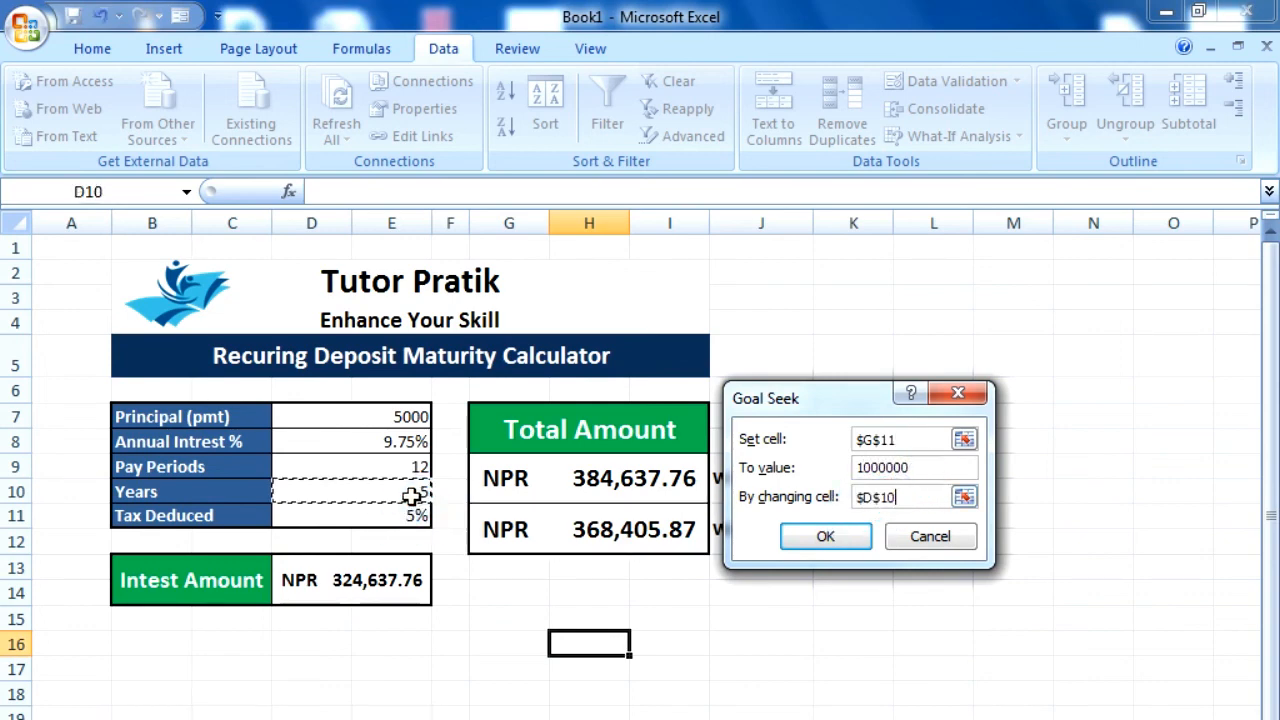
click(830, 537)
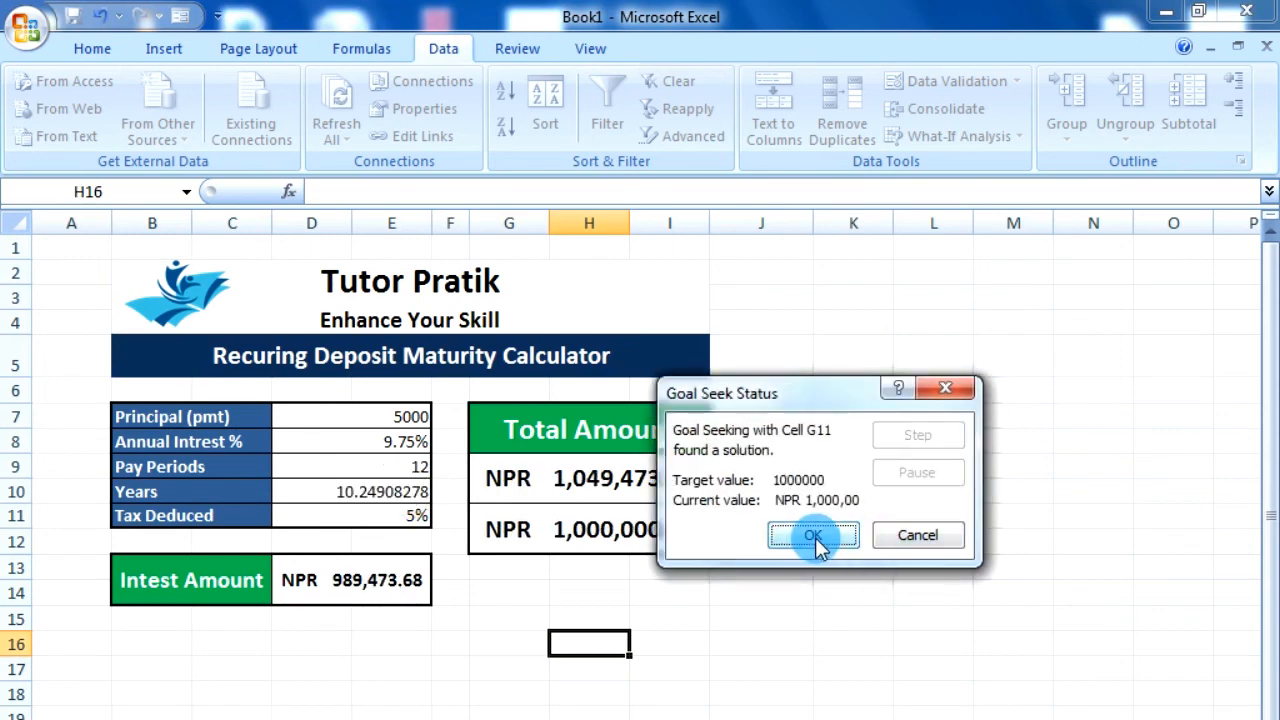
click(815, 537)
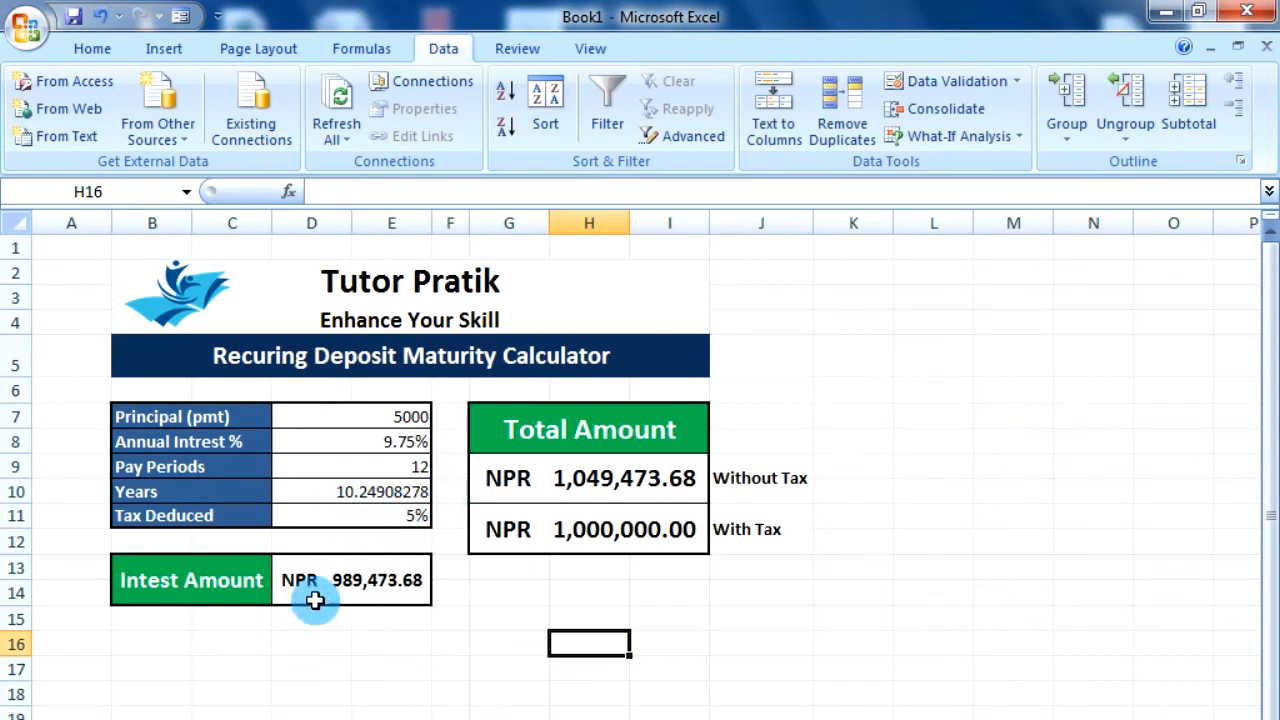
Set the years in D10 to 11.
click(406, 491)
text(11)
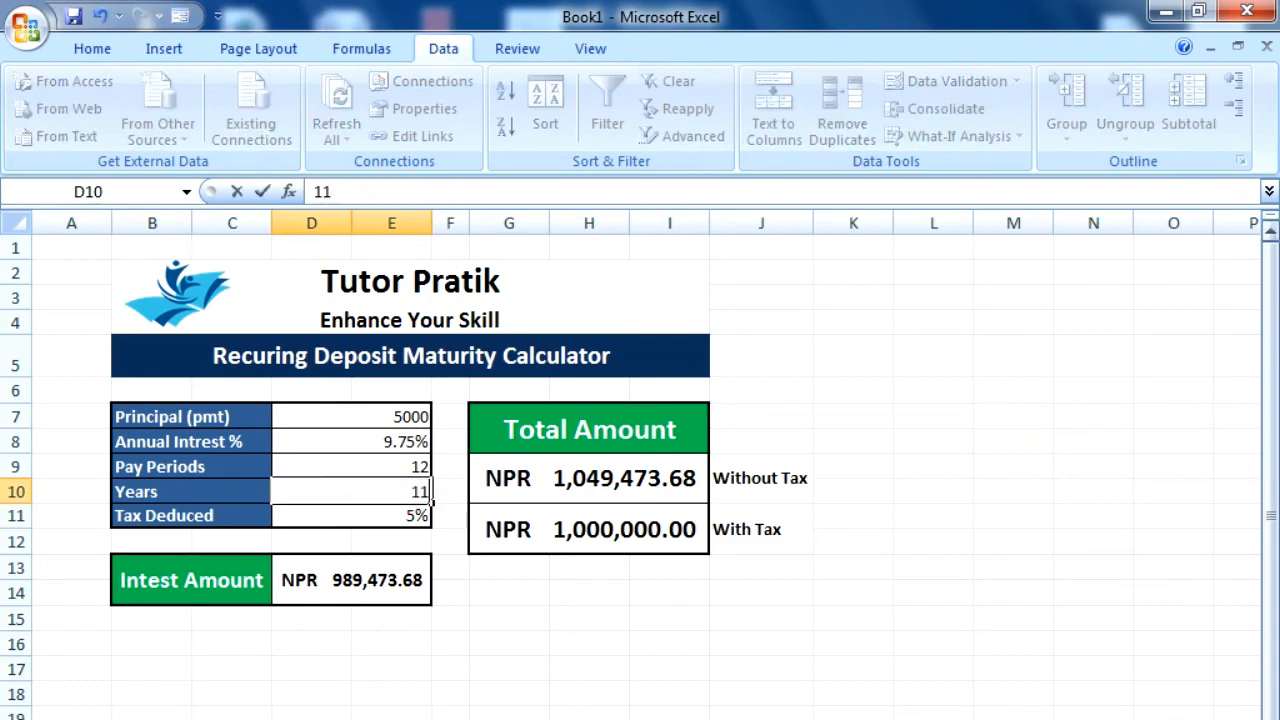
key(Return)
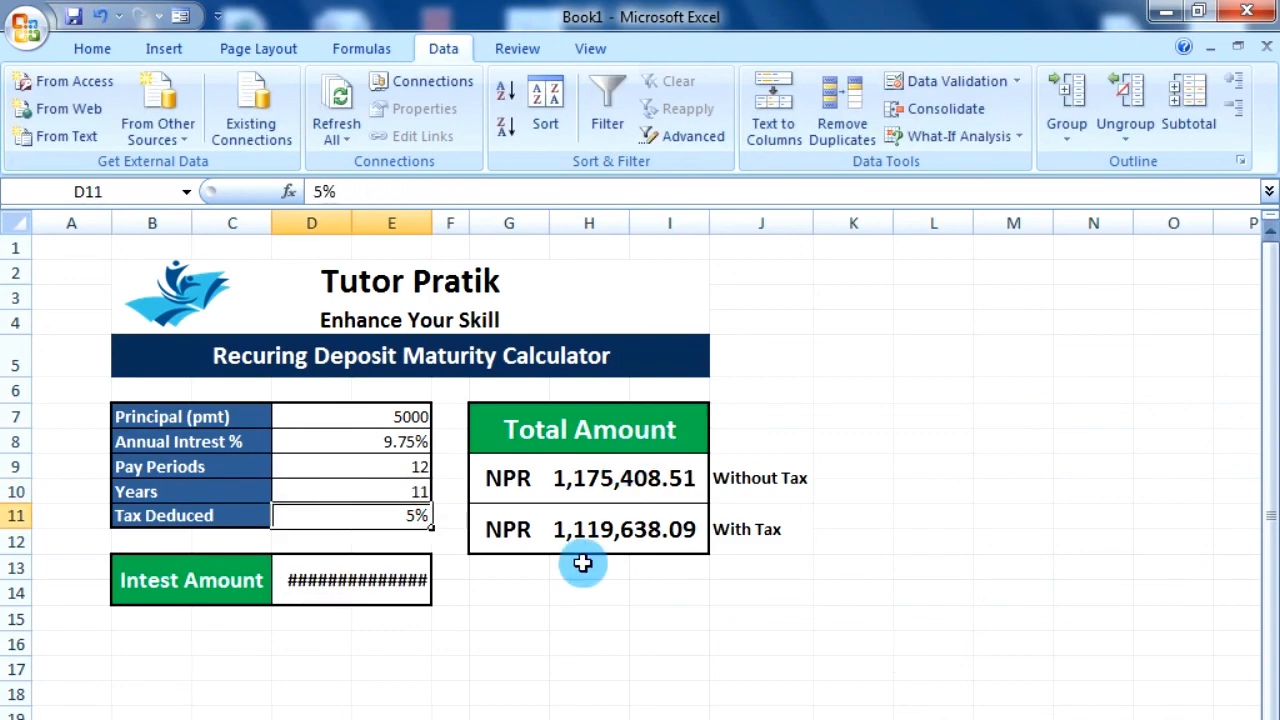